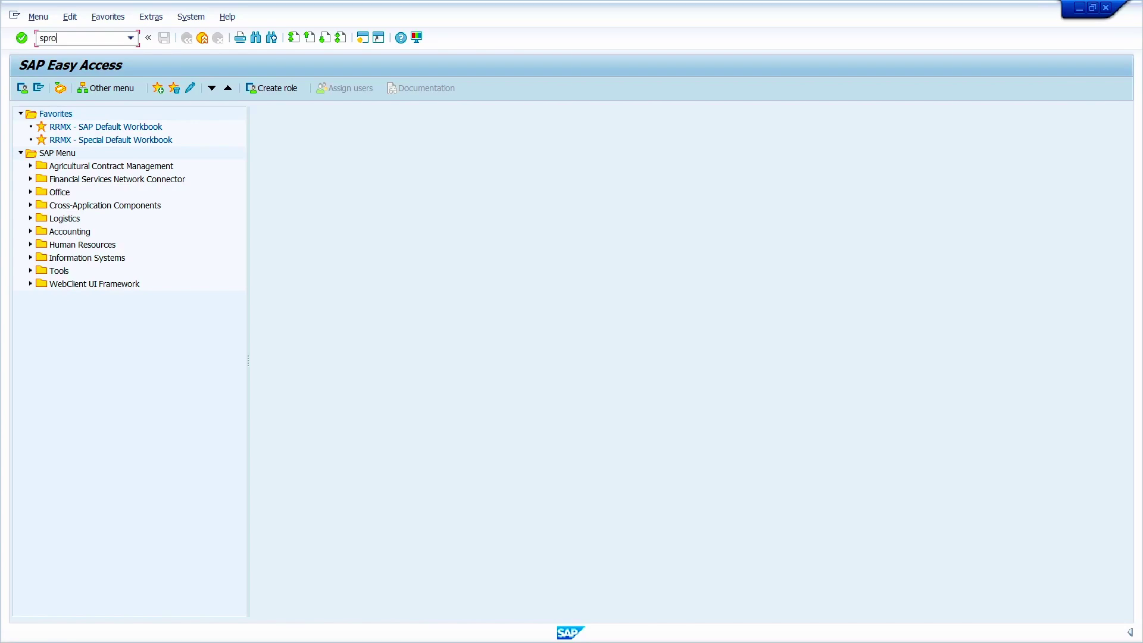
Open the SAP Reference IMG through SPRO and launch Copy, Change Movement Types under Materials Management, Inventory Management and Physical Inventory, Movement Types.
key(Return)
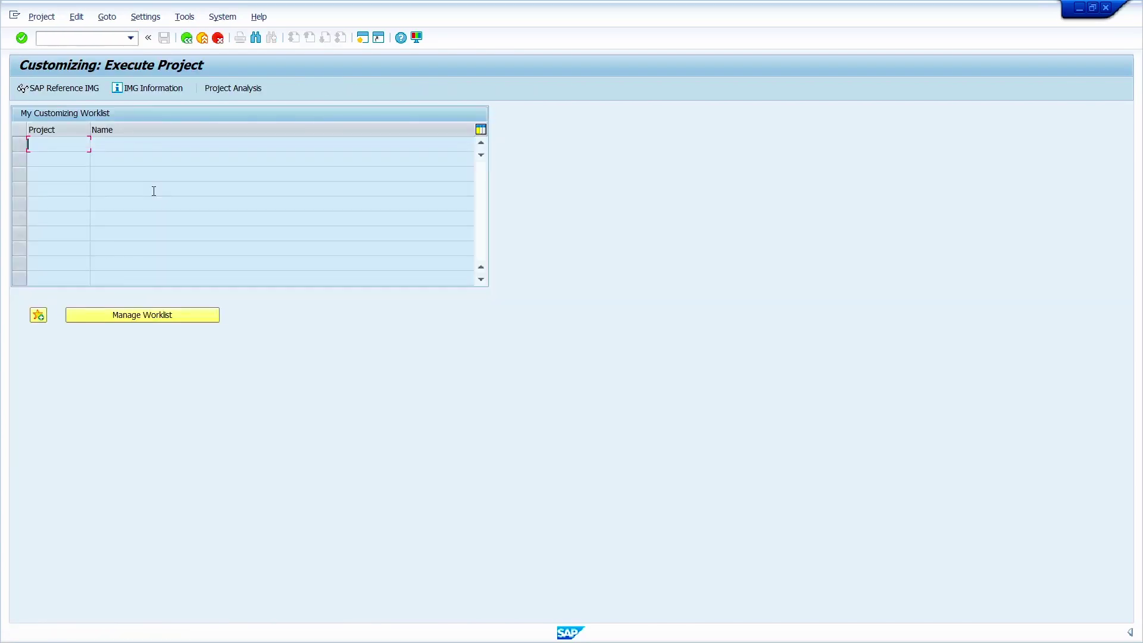
click(64, 88)
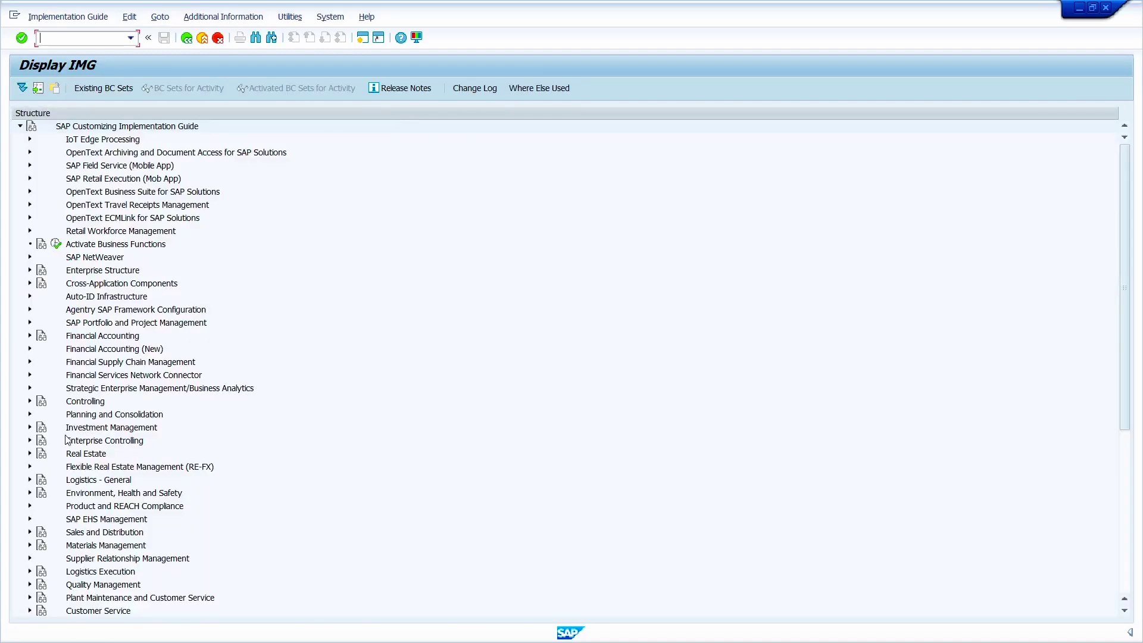
click(30, 545)
scroll(77, 448, down, 5)
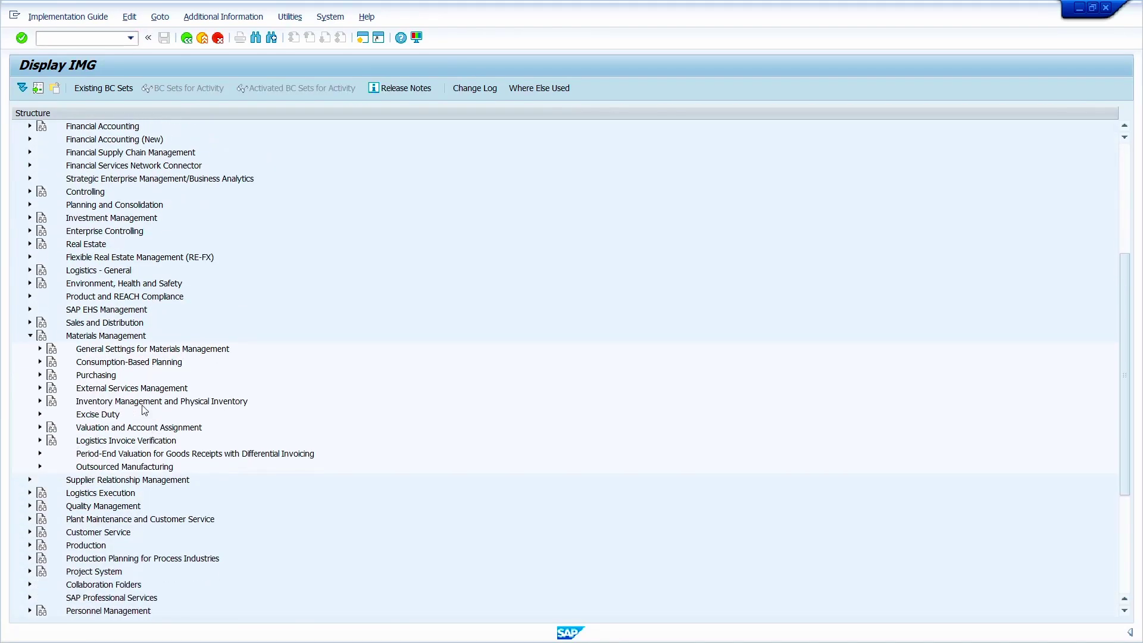
click(38, 401)
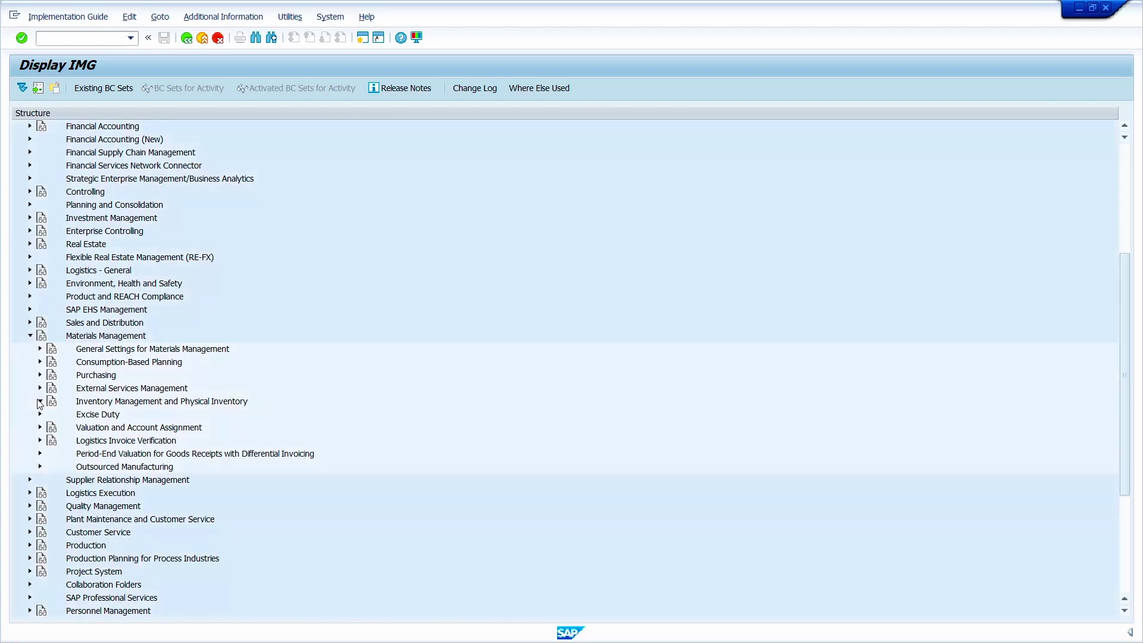
scroll(142, 393, down, 5)
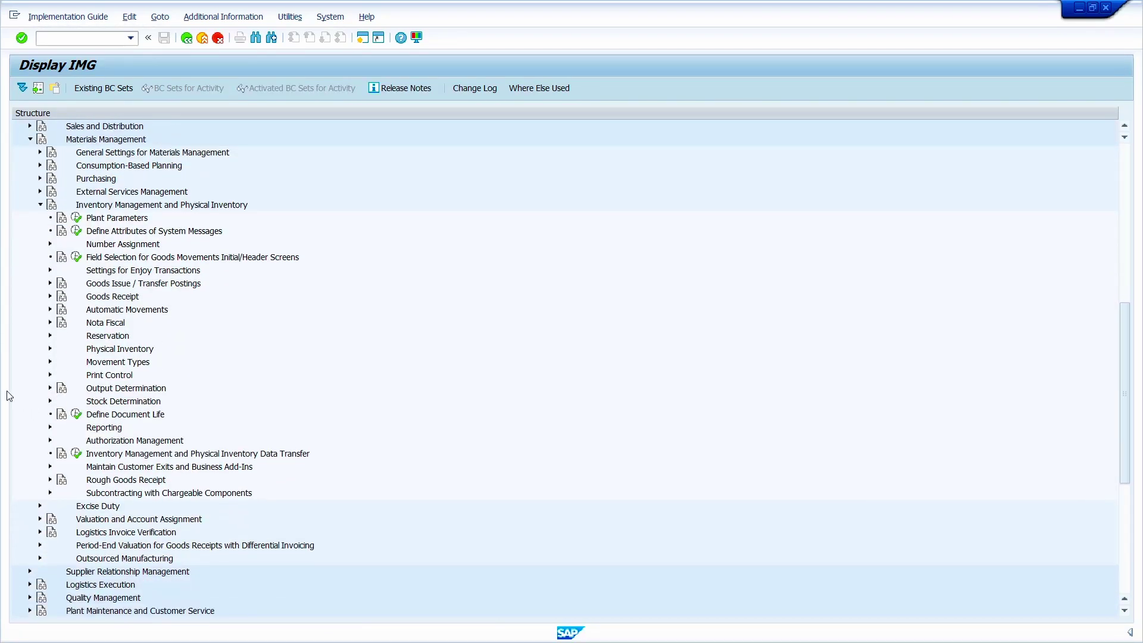
click(50, 362)
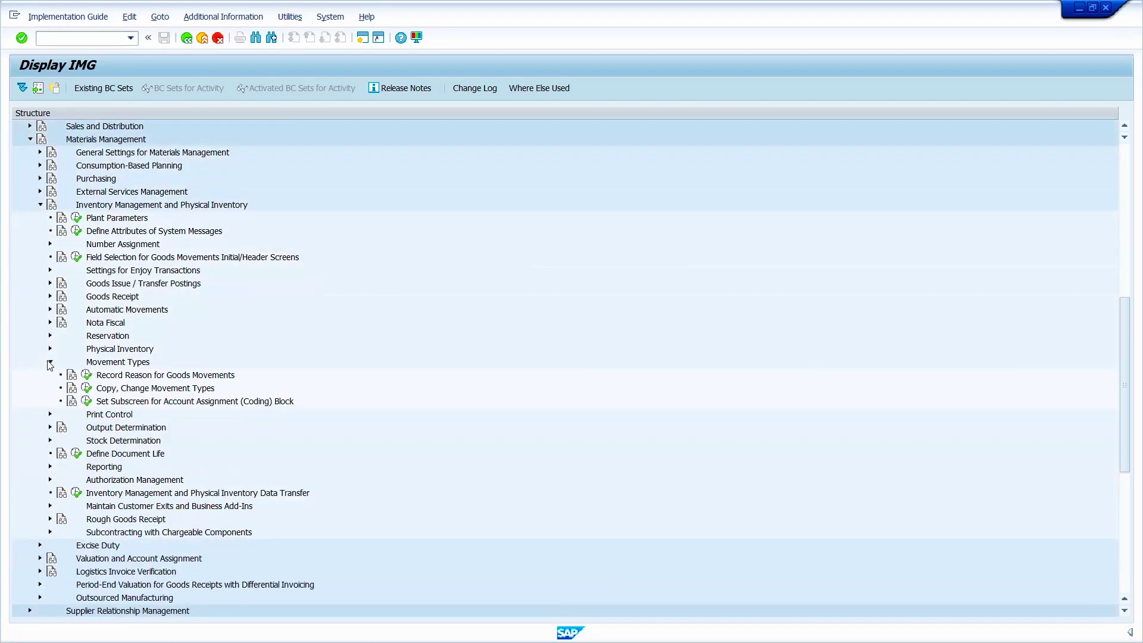
click(86, 388)
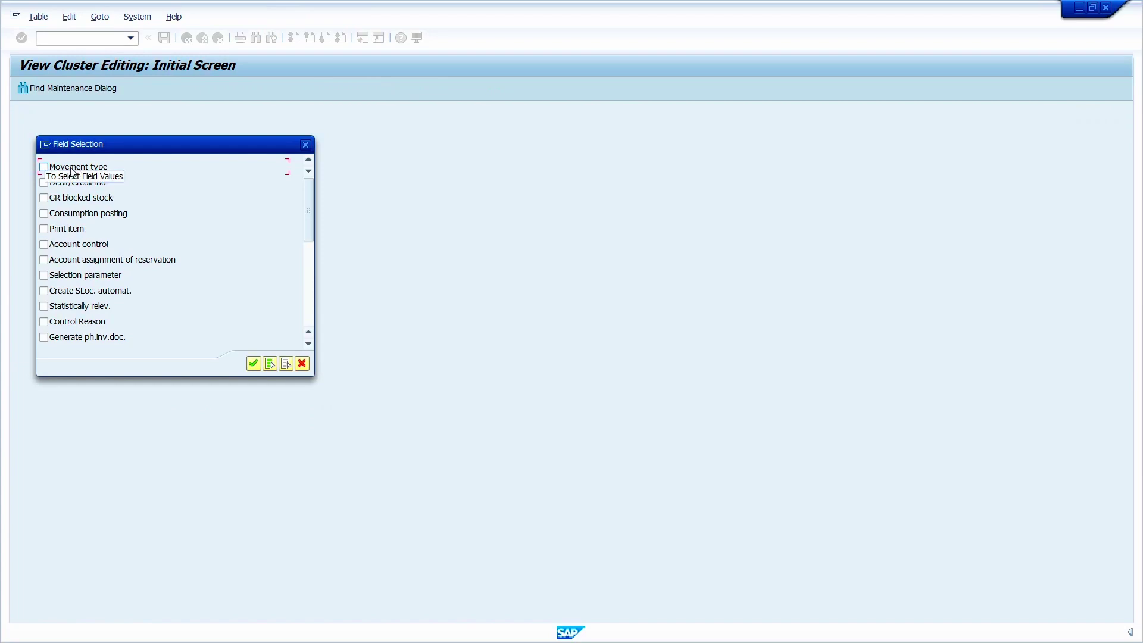
Select movement type 101 as the work area and open its Field selection (Enjoy) entries.
click(249, 359)
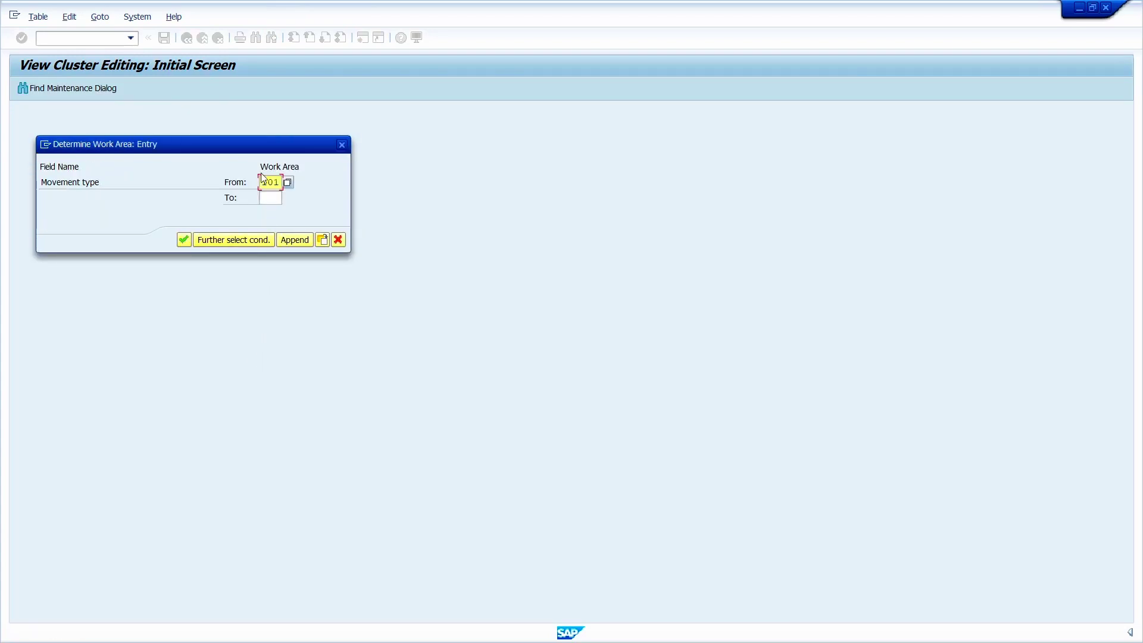
click(183, 240)
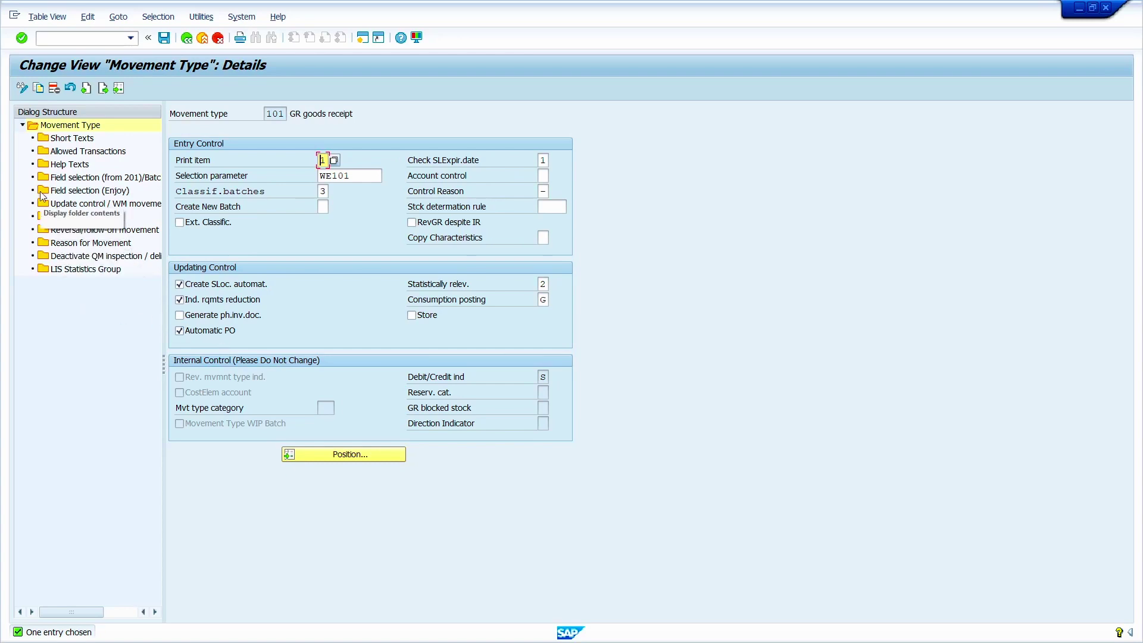
double_click(76, 193)
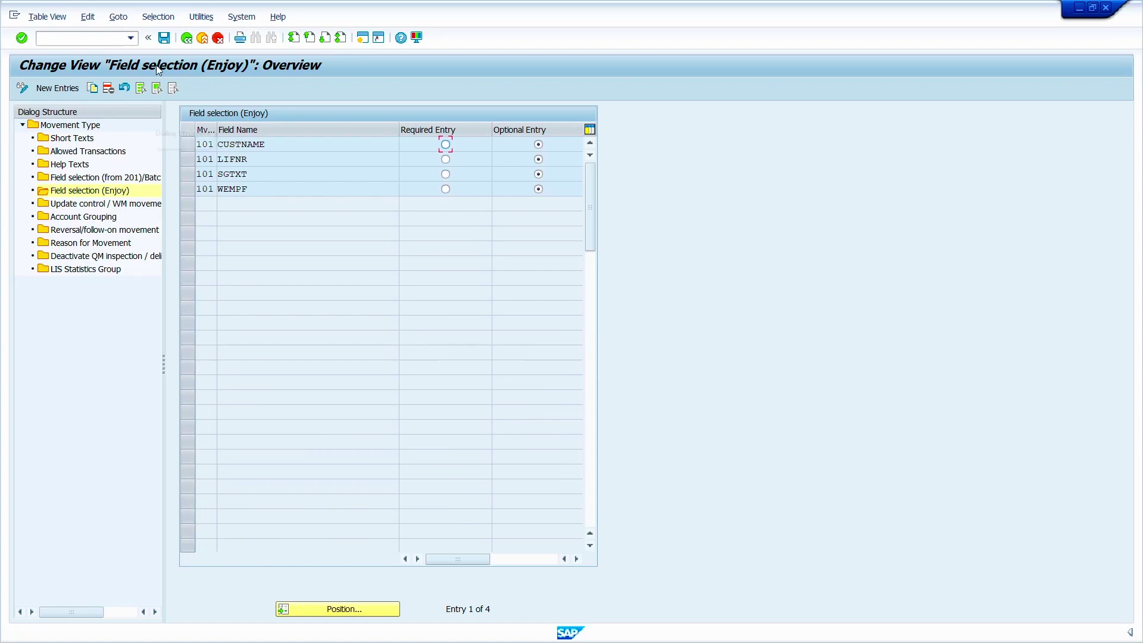
Save the movement type 101 settings and return to the Implementation Guide structure.
click(164, 39)
click(186, 39)
click(186, 39)
click(186, 39)
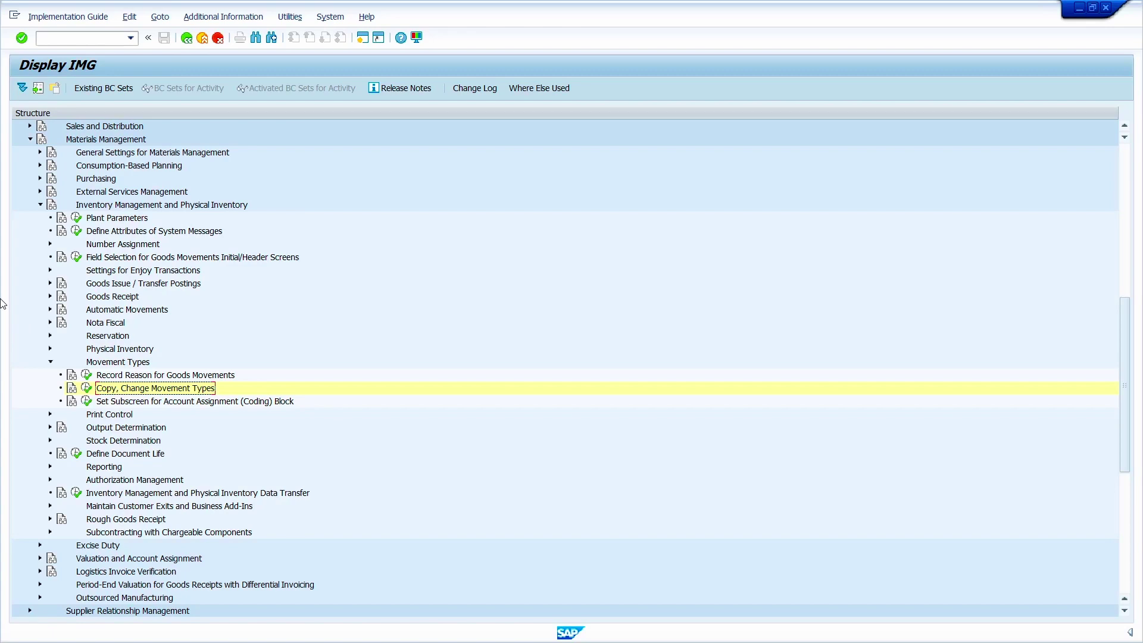
Review and save the default purchasing document types per transaction in Define Default Values for Document Type under Purchasing.
click(40, 205)
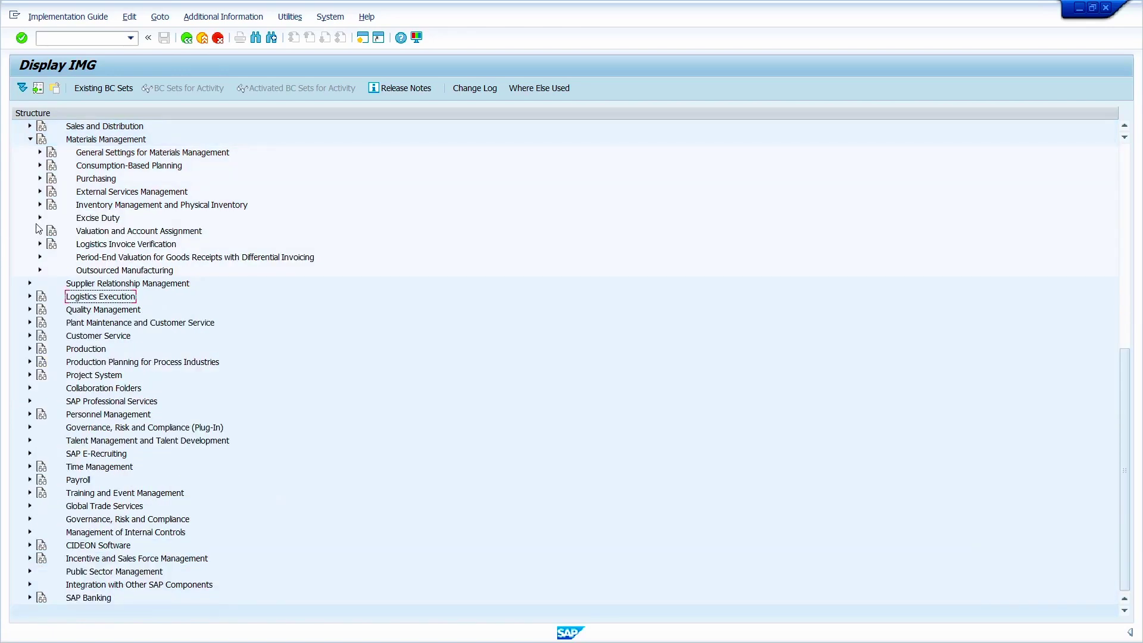
click(40, 179)
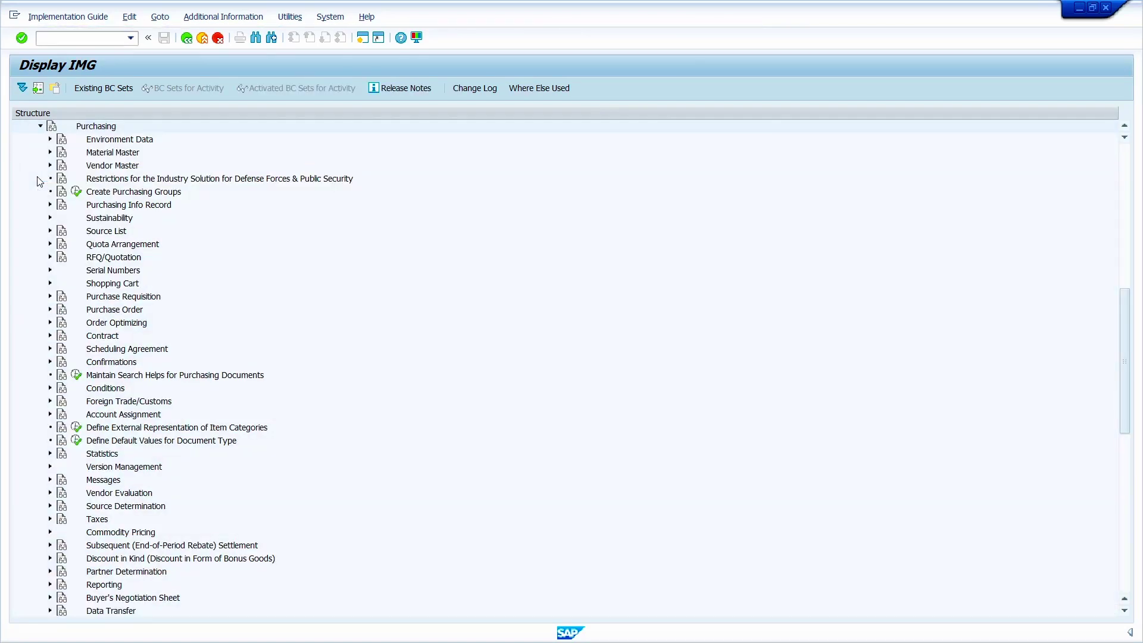
scroll(163, 351, down, 2)
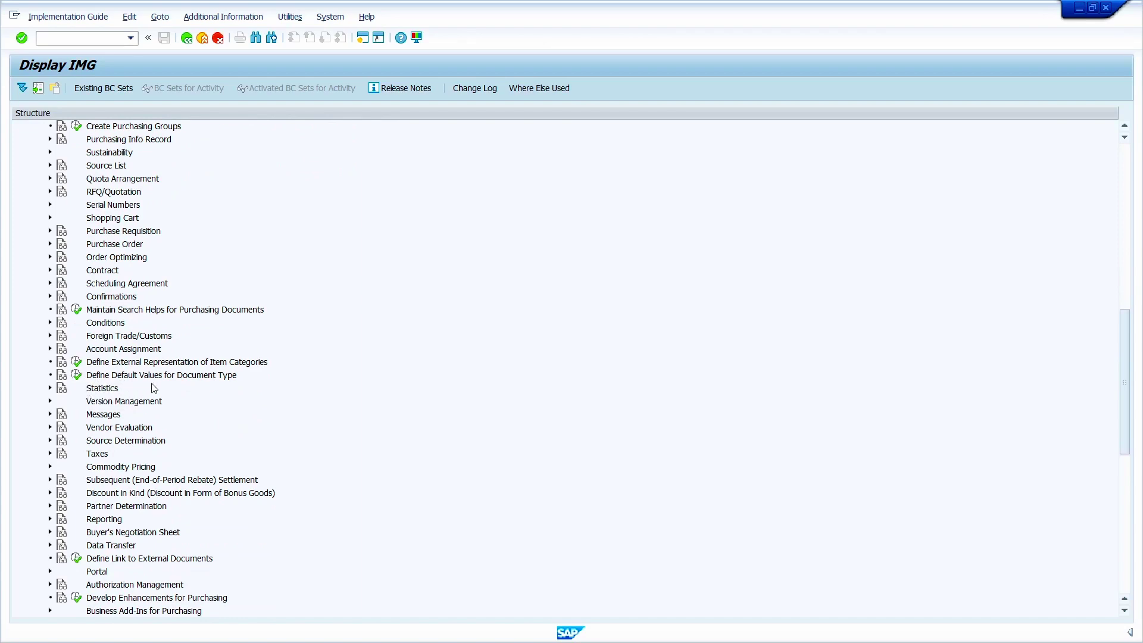
click(76, 376)
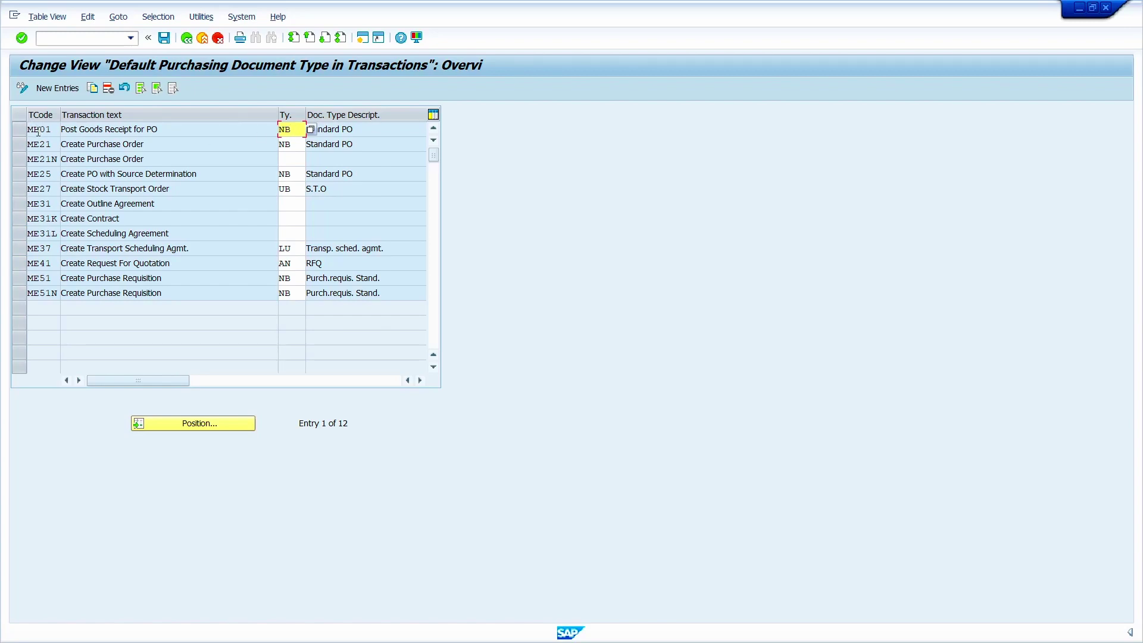
click(164, 38)
click(186, 38)
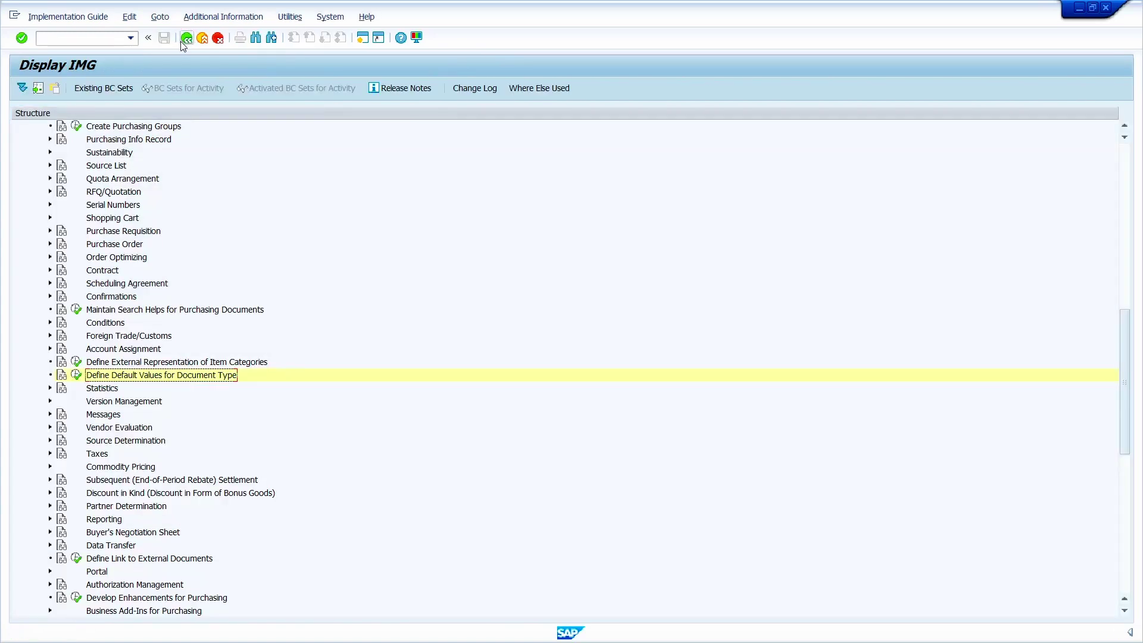
Review and save Assign standard purchasing organization to plant under Enterprise Structure, Assignment, Materials Management.
scroll(26, 294, up, 5)
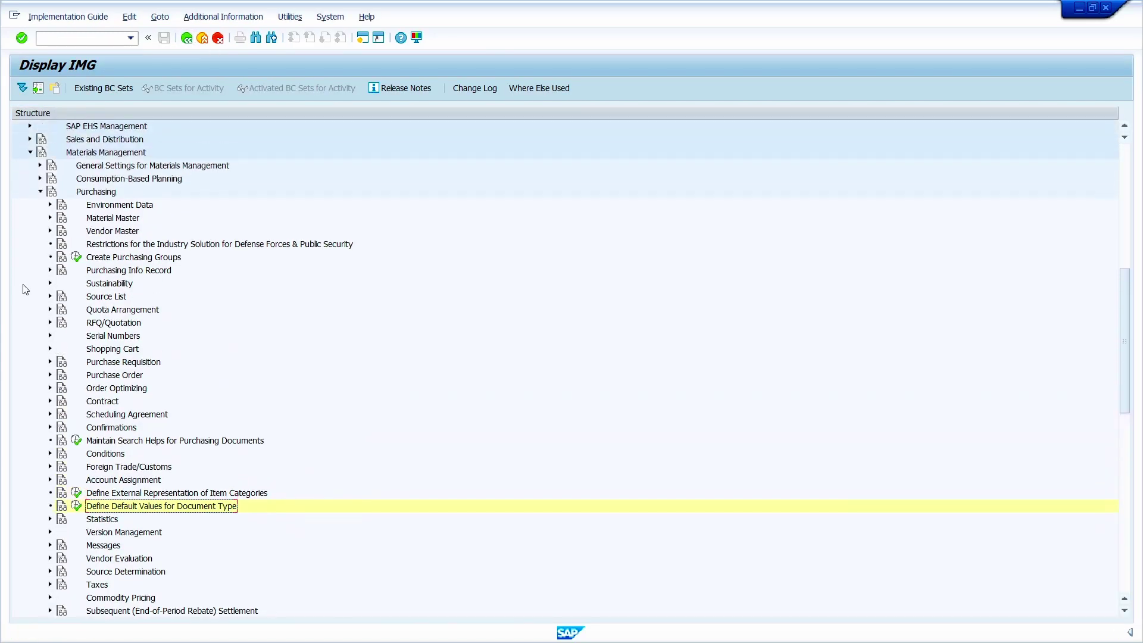
click(39, 244)
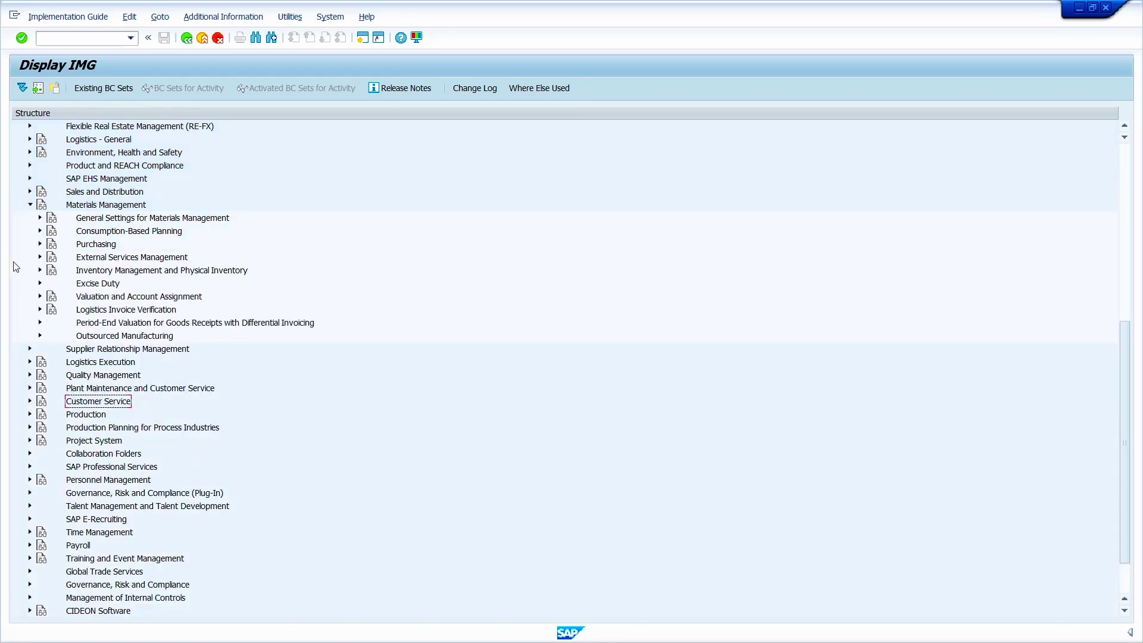
click(29, 206)
scroll(21, 265, up, 7)
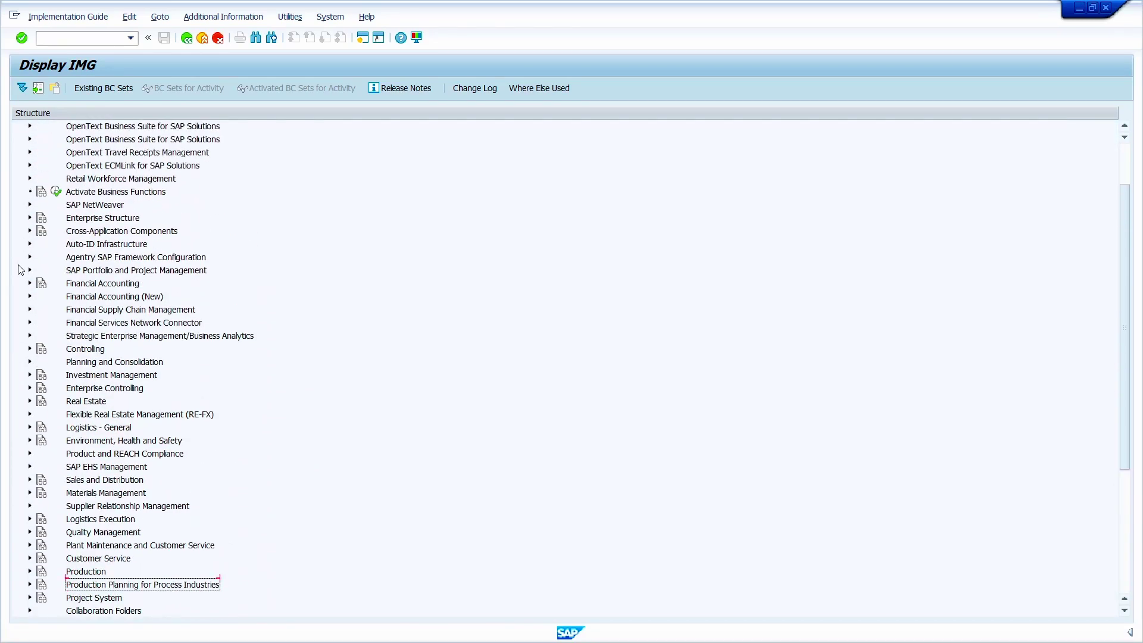
scroll(21, 270, up, 2)
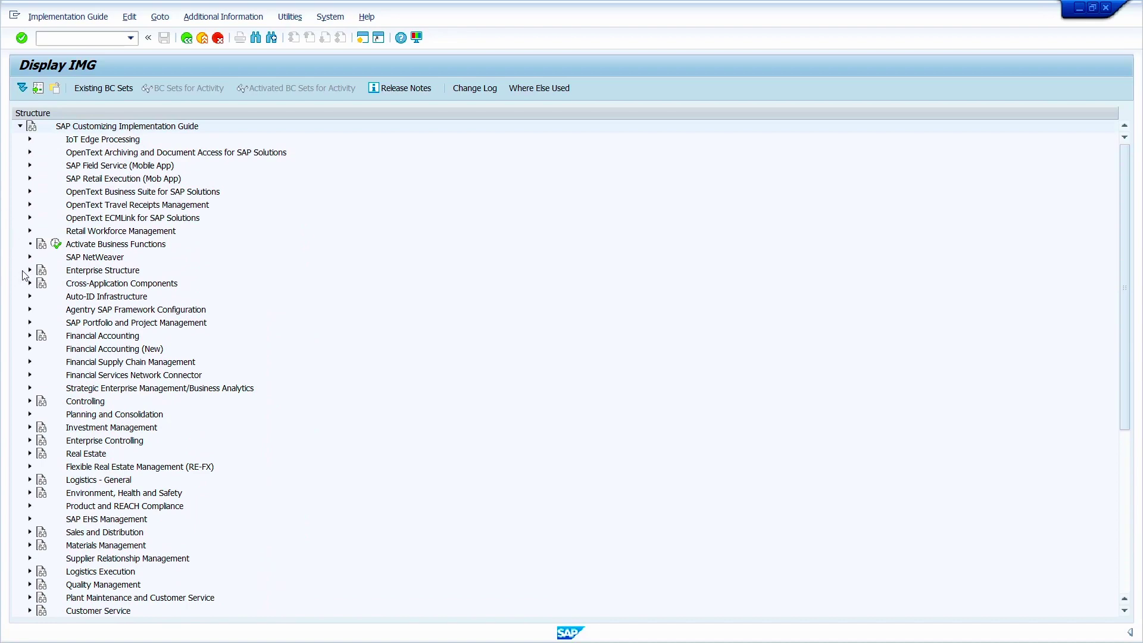
click(30, 270)
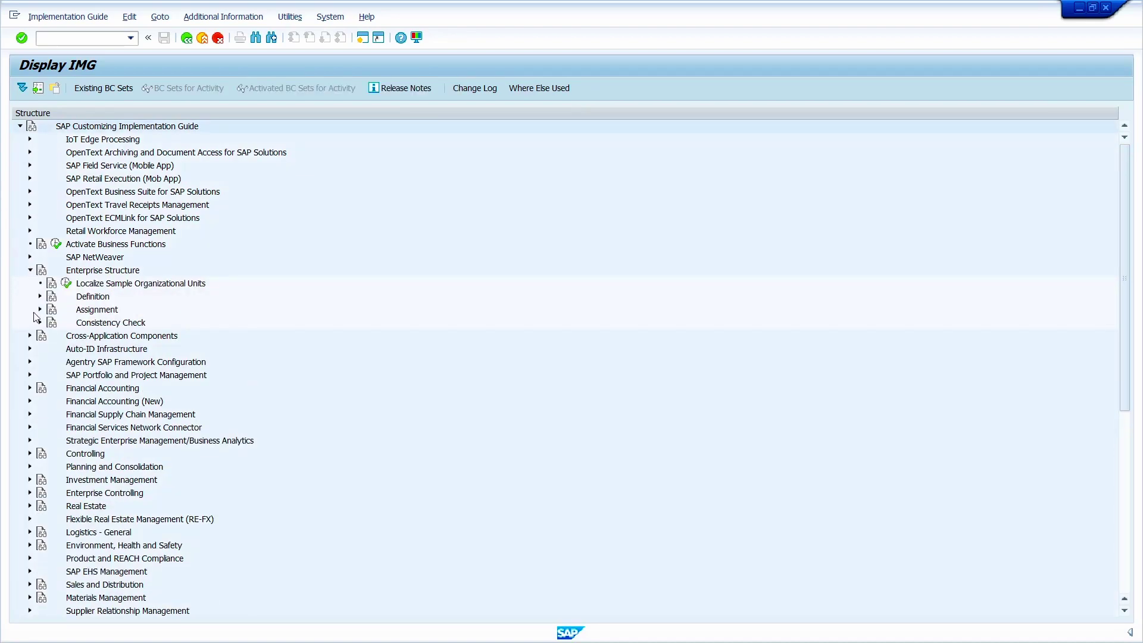
click(40, 309)
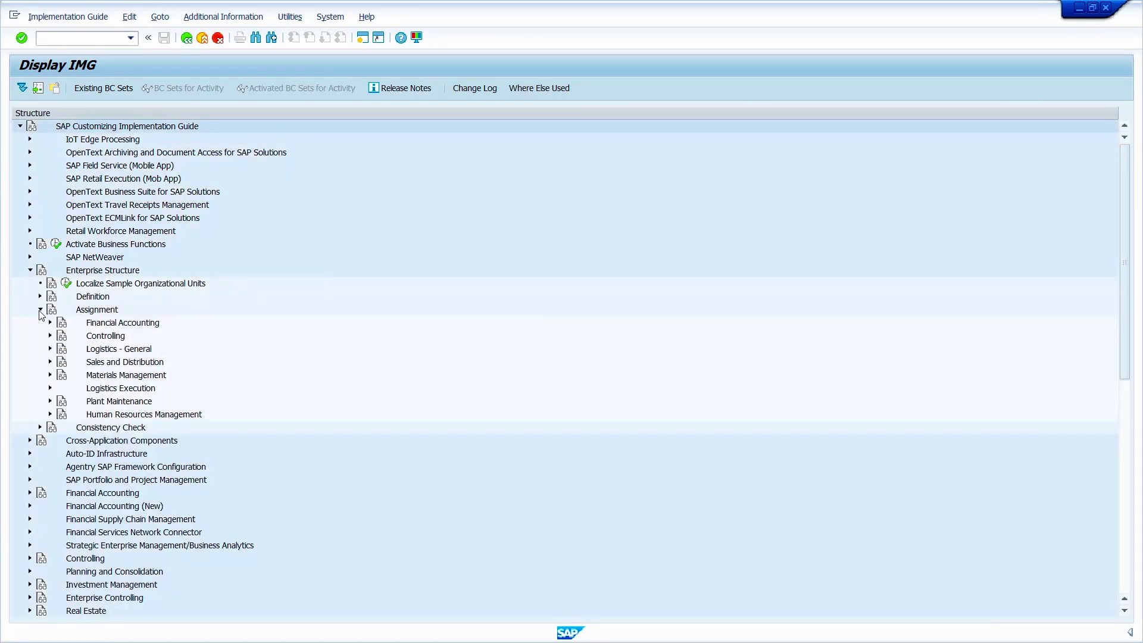
click(50, 375)
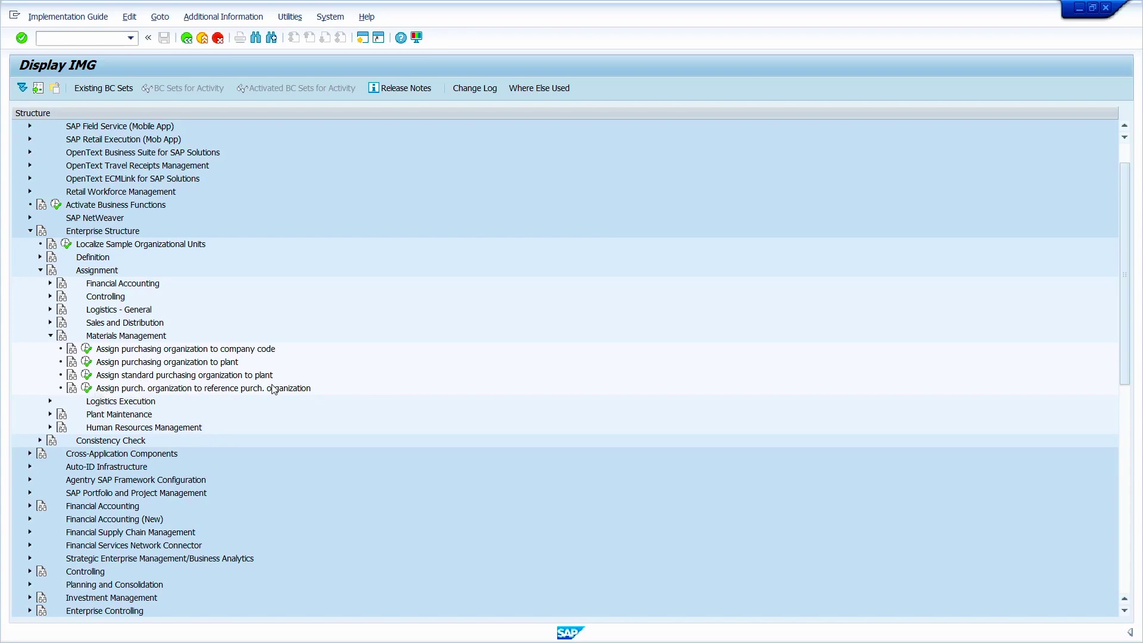
click(86, 376)
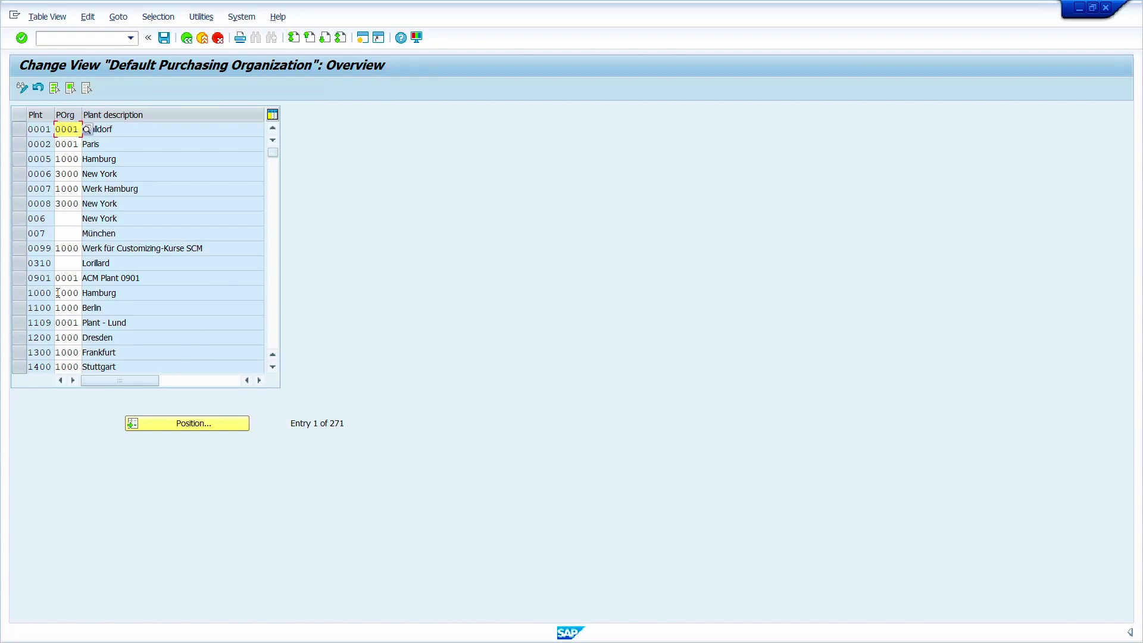
click(164, 38)
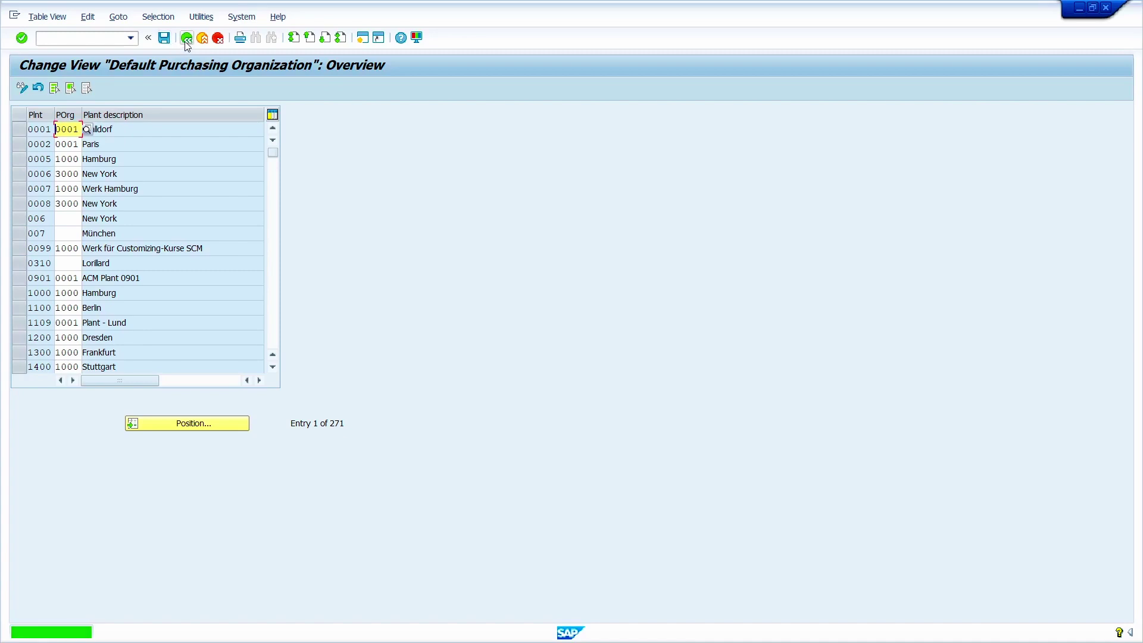
click(186, 40)
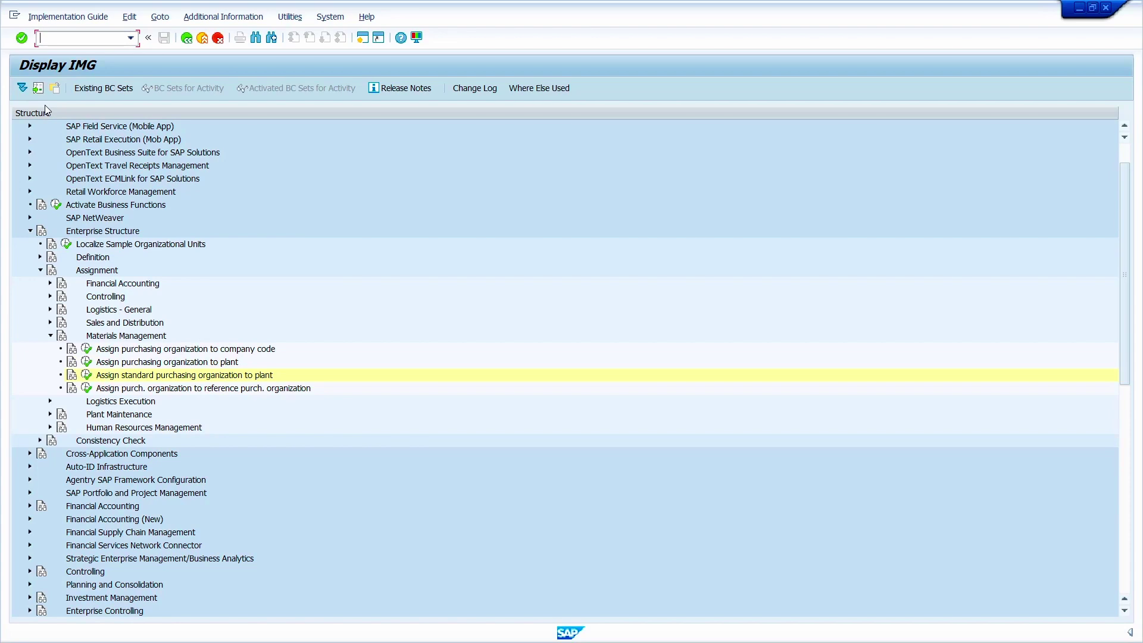
Open the prefilled vendor's Purchasing data in transaction XK02, check the Automatic purchase order option, and save the record.
text(/nxk02)
key(Return)
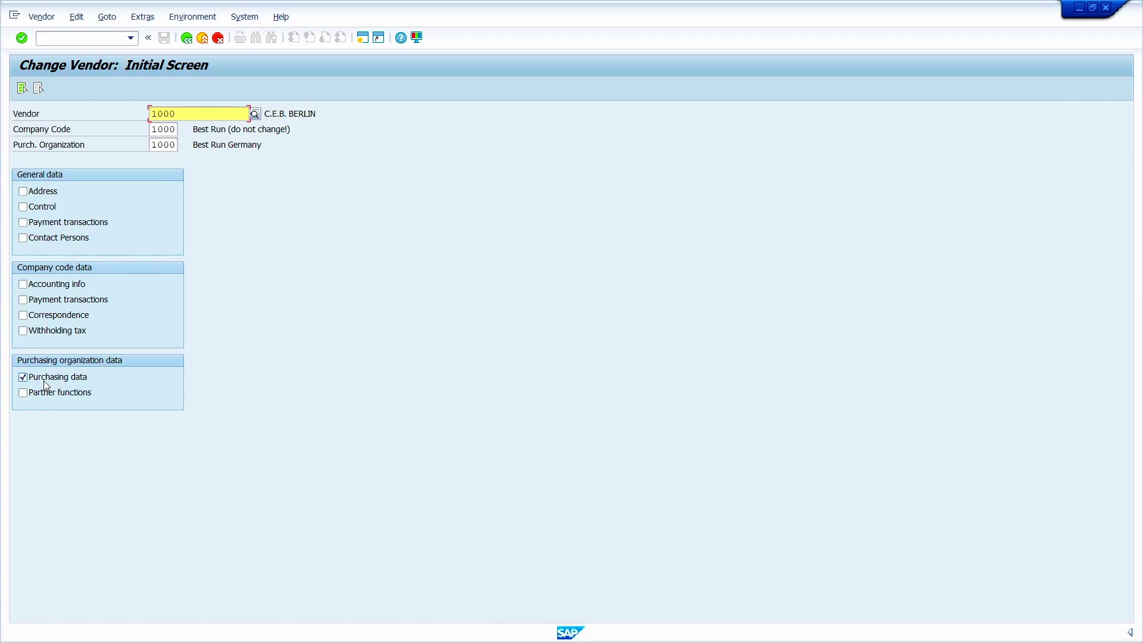
key(Return)
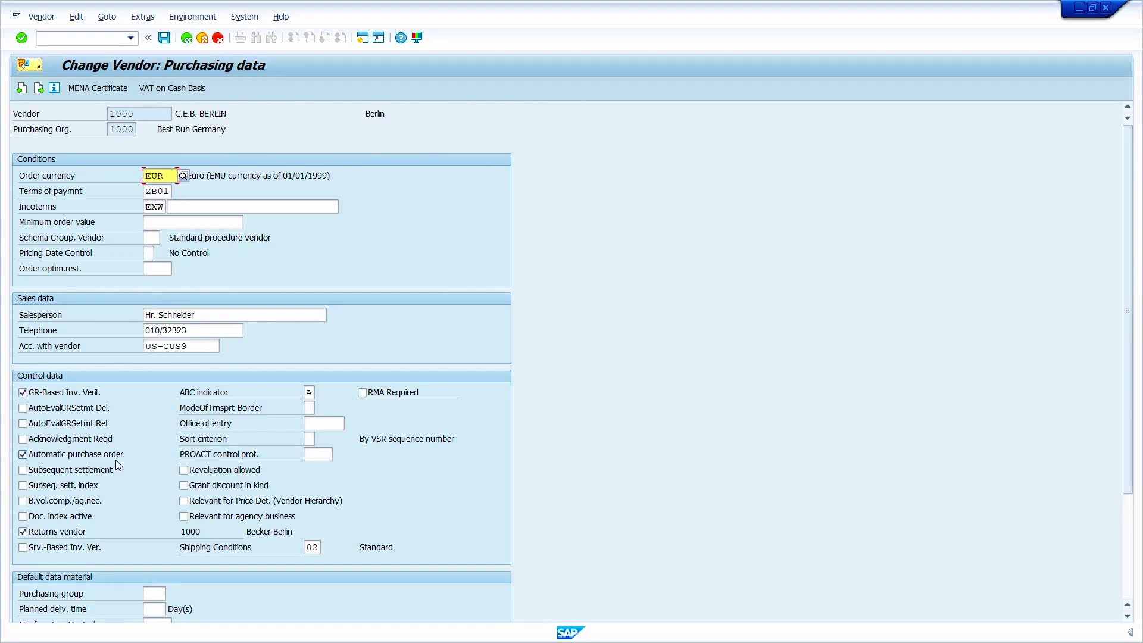
click(164, 38)
click(78, 39)
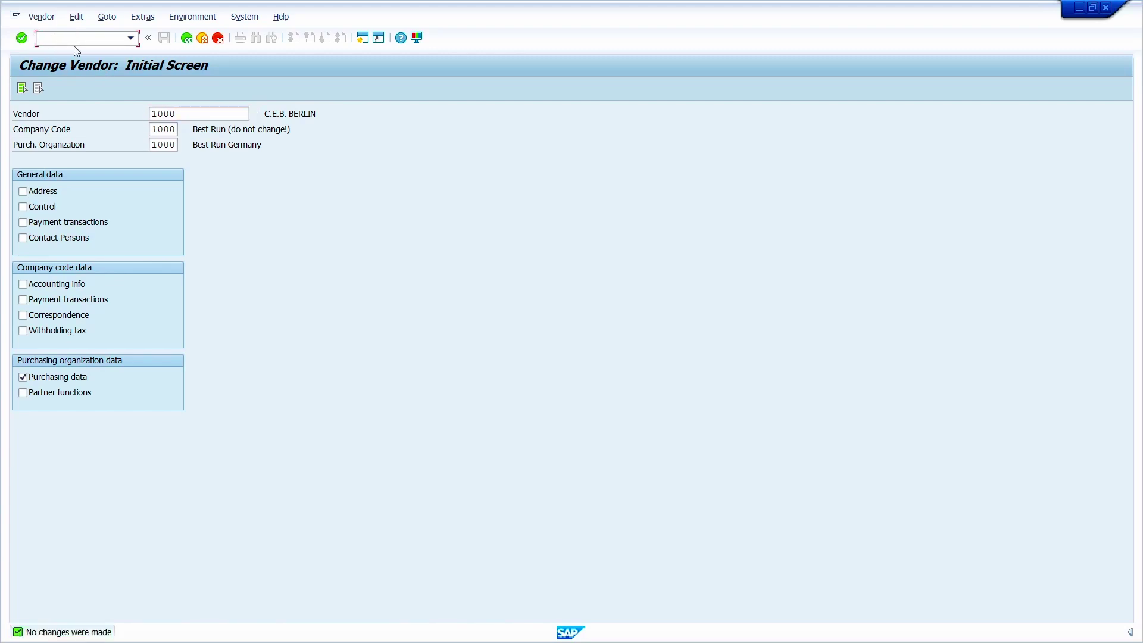
text(mm02)
key(Return)
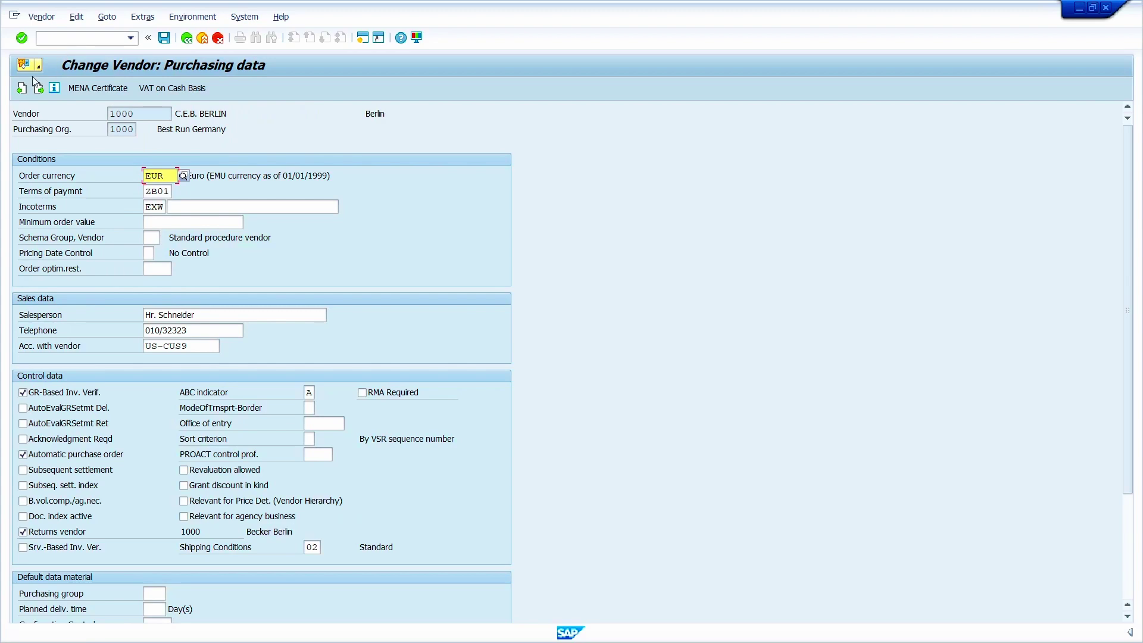
click(185, 38)
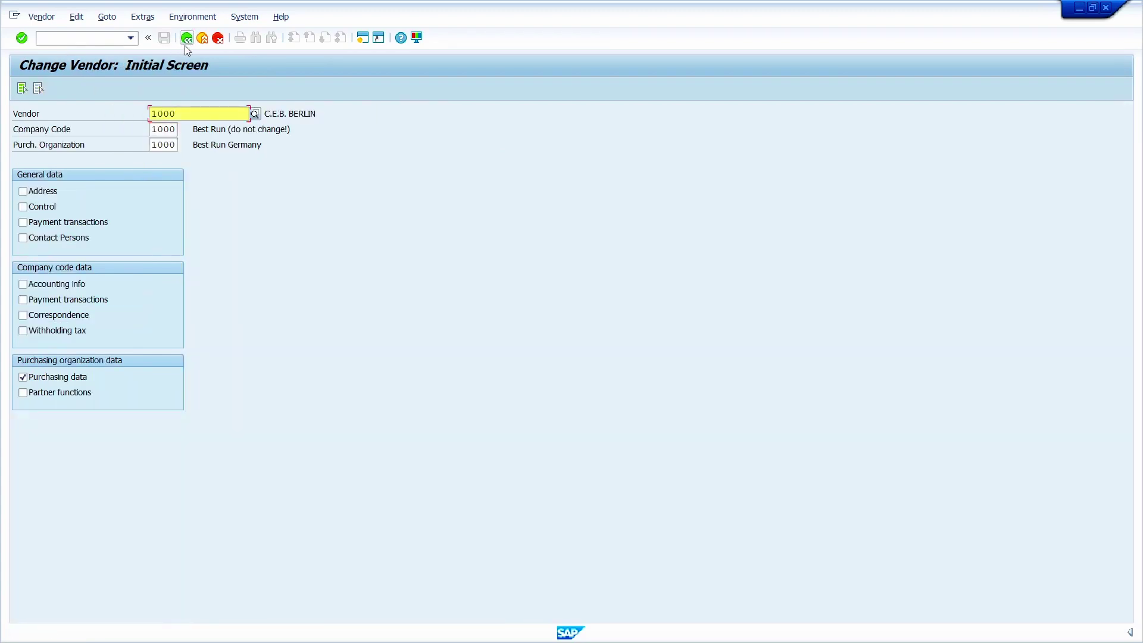
click(76, 41)
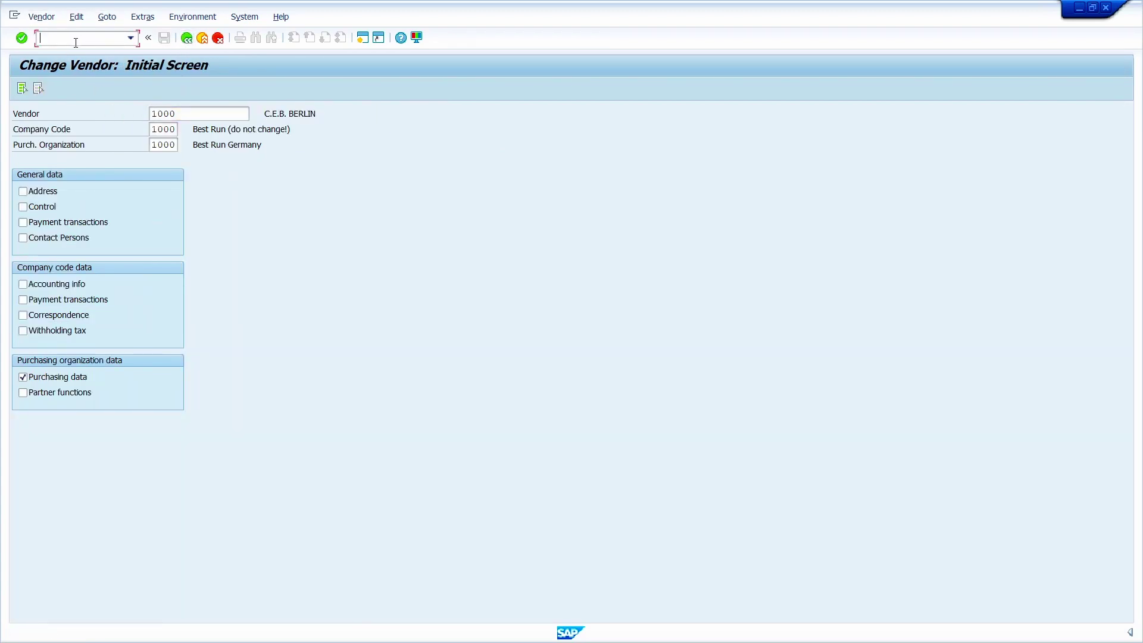
text(/nmm02)
key(Return)
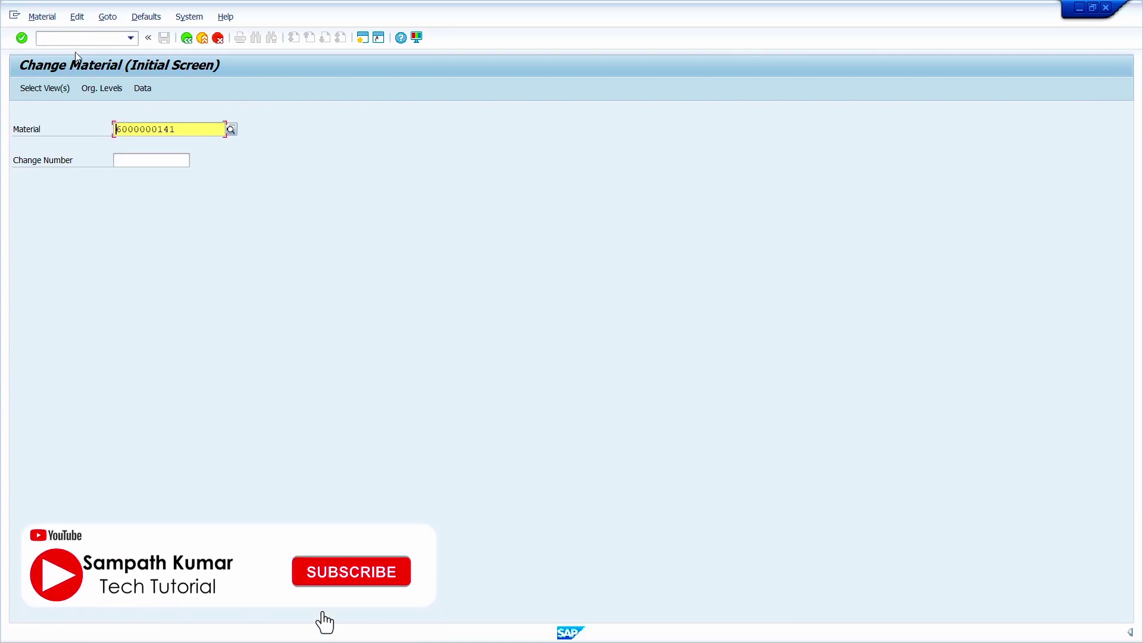
key(Return)
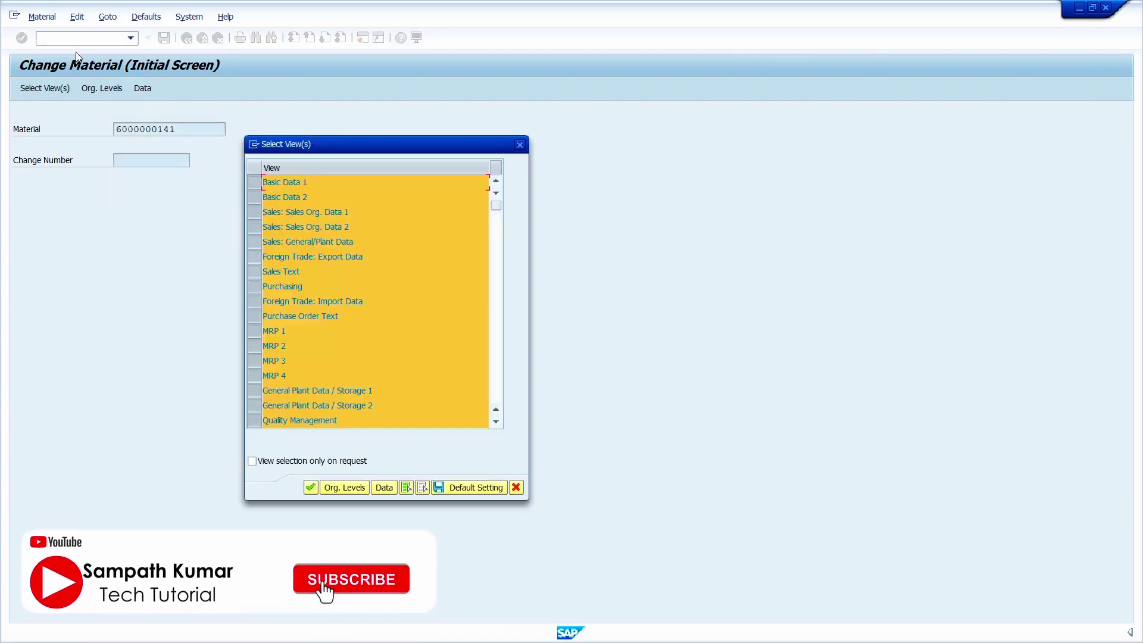
click(421, 488)
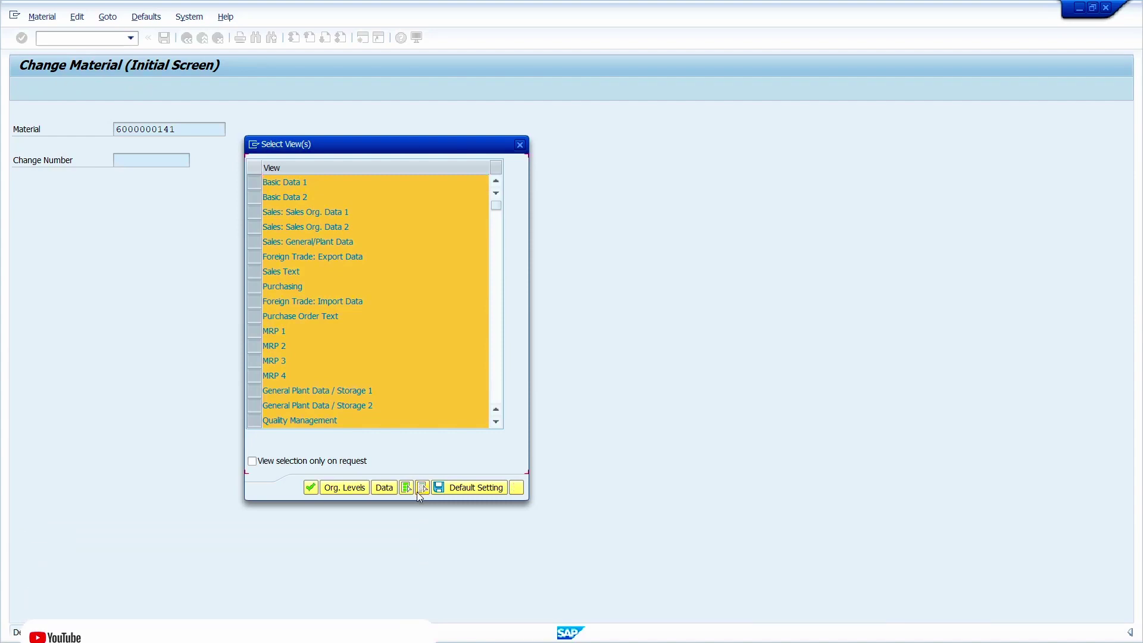
click(257, 287)
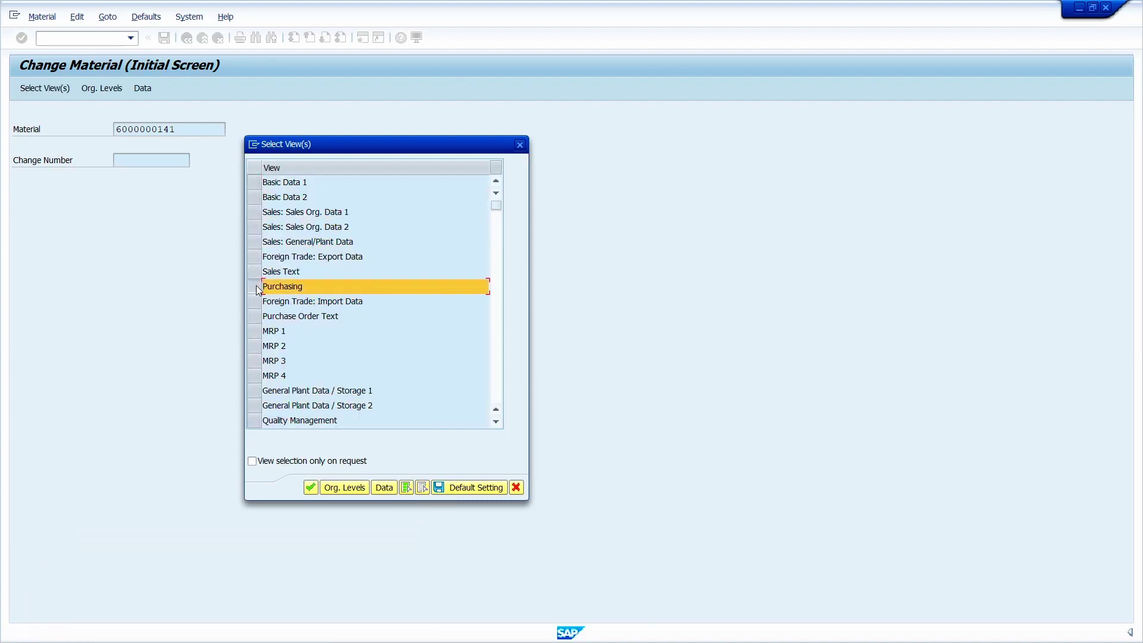
key(Return)
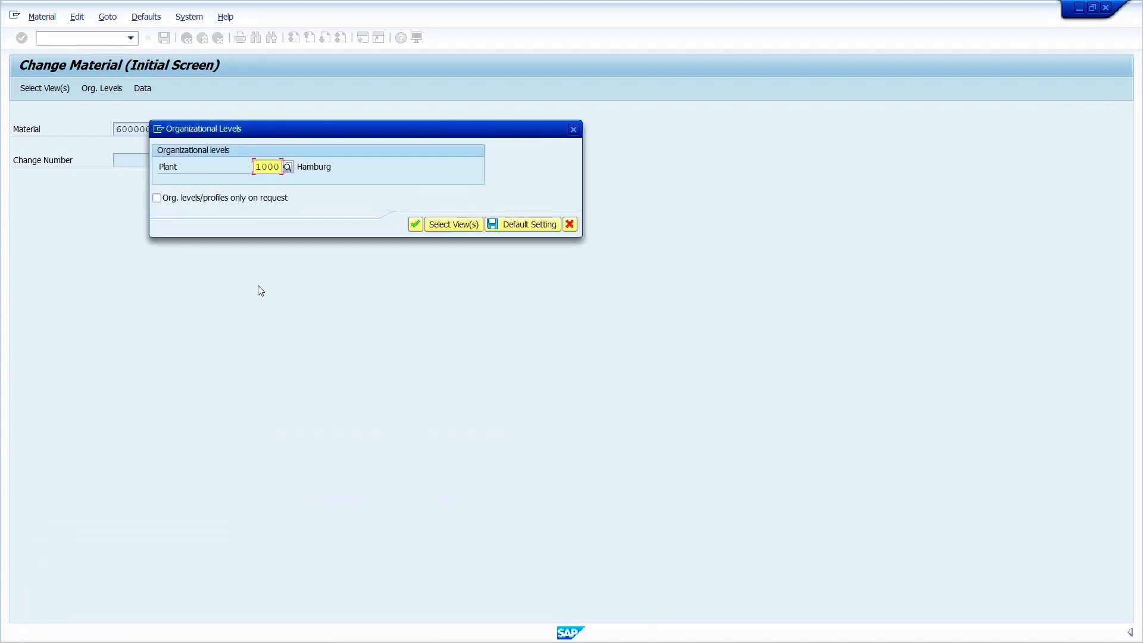
click(415, 224)
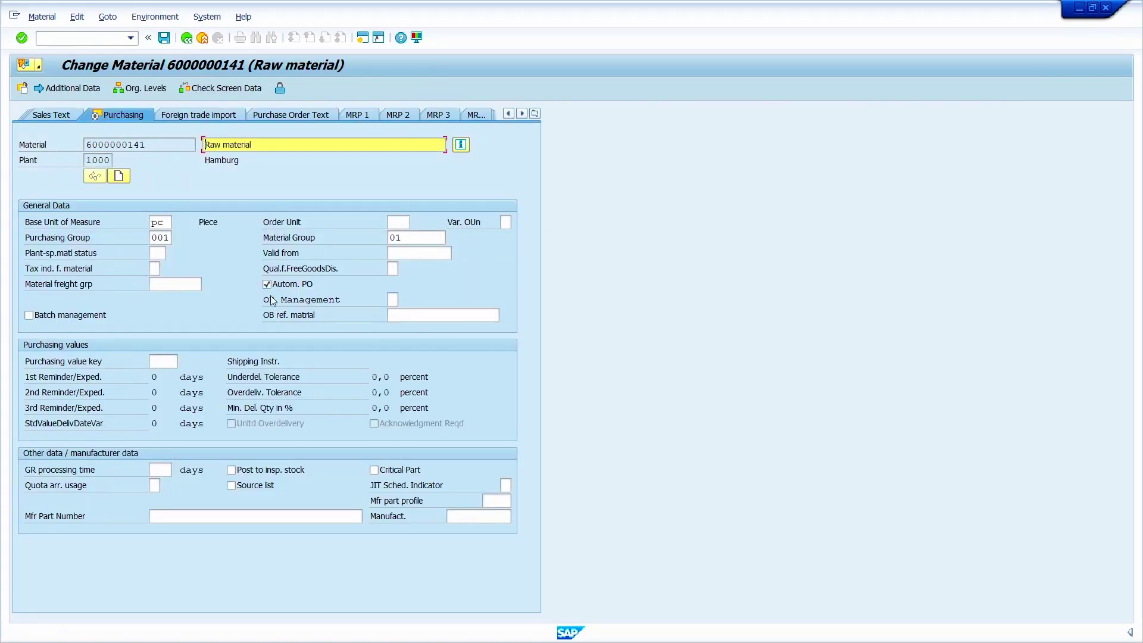
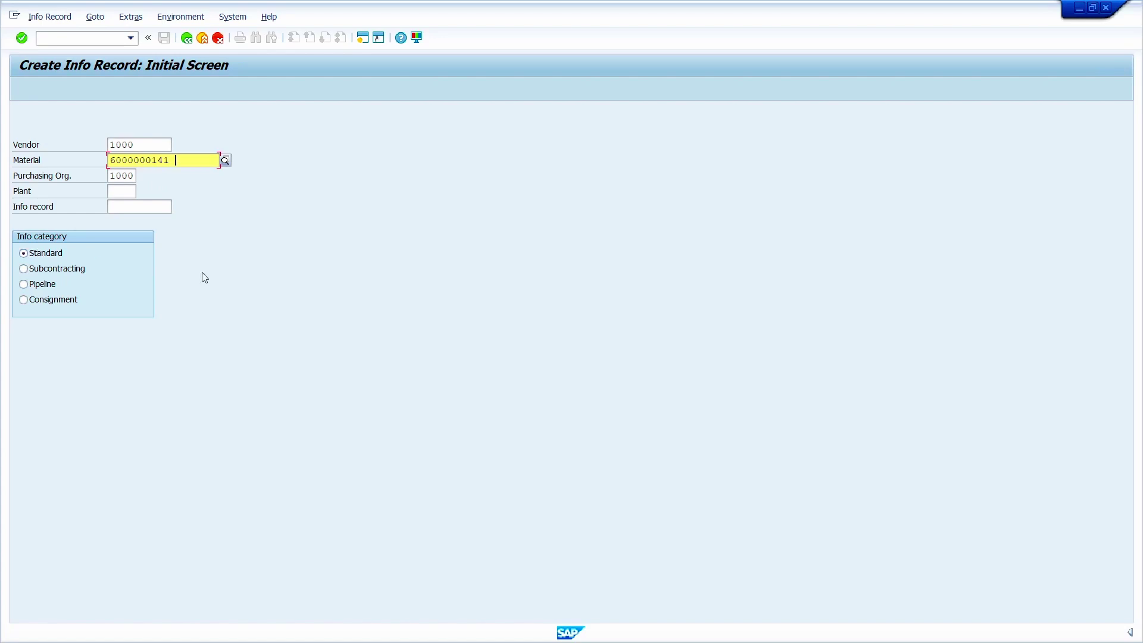
key(Return)
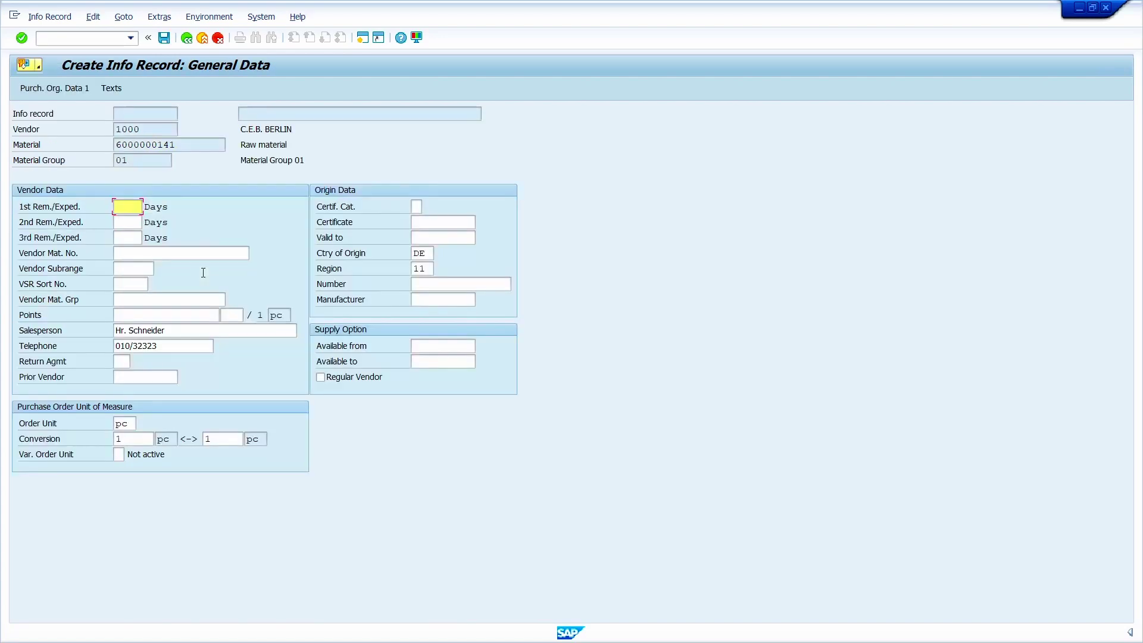
key(Return)
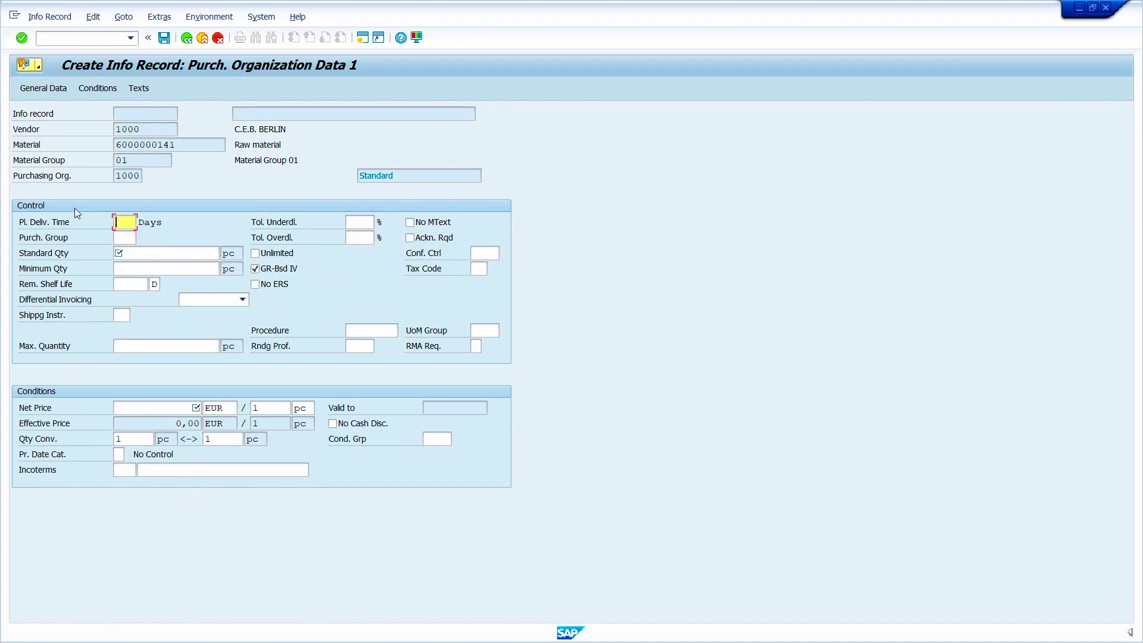
text(41)
key(BackSpace)
key(BackSpace)
text(10)
click(131, 240)
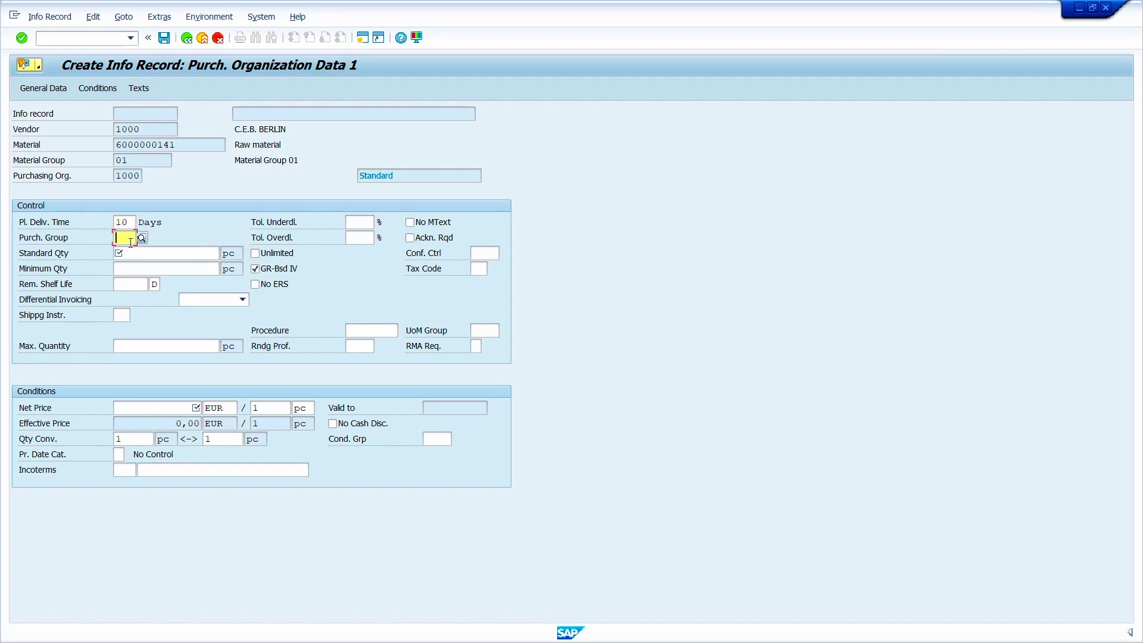
text(101)
Set the info record's standard quantity to 10 pc and its net price to 2 EUR.
click(136, 252)
text(1)
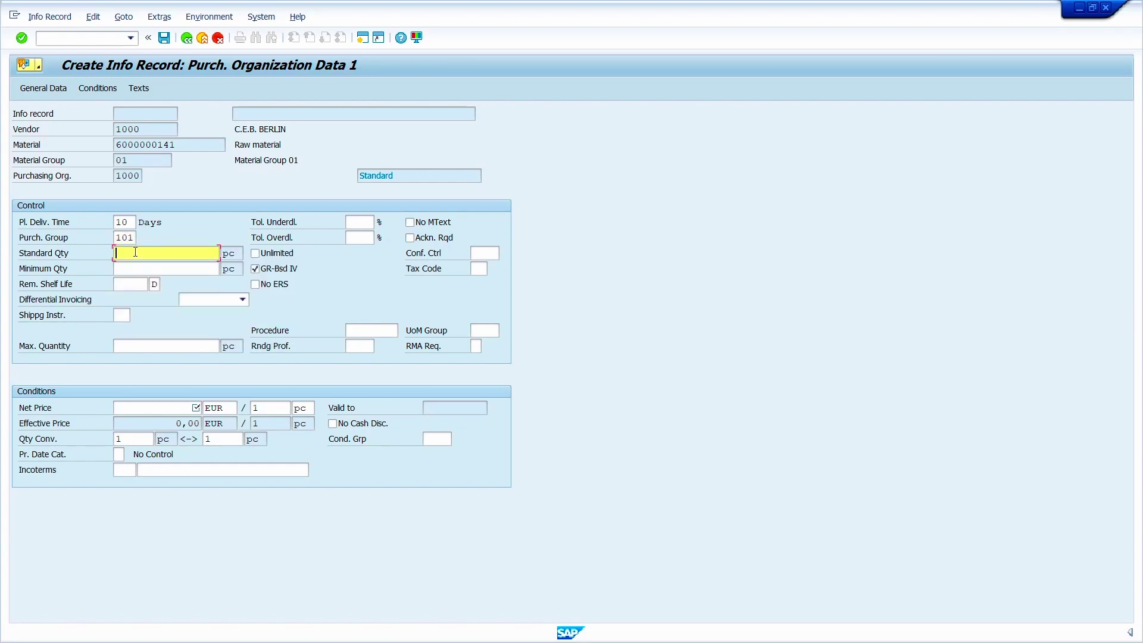
text(0)
click(170, 408)
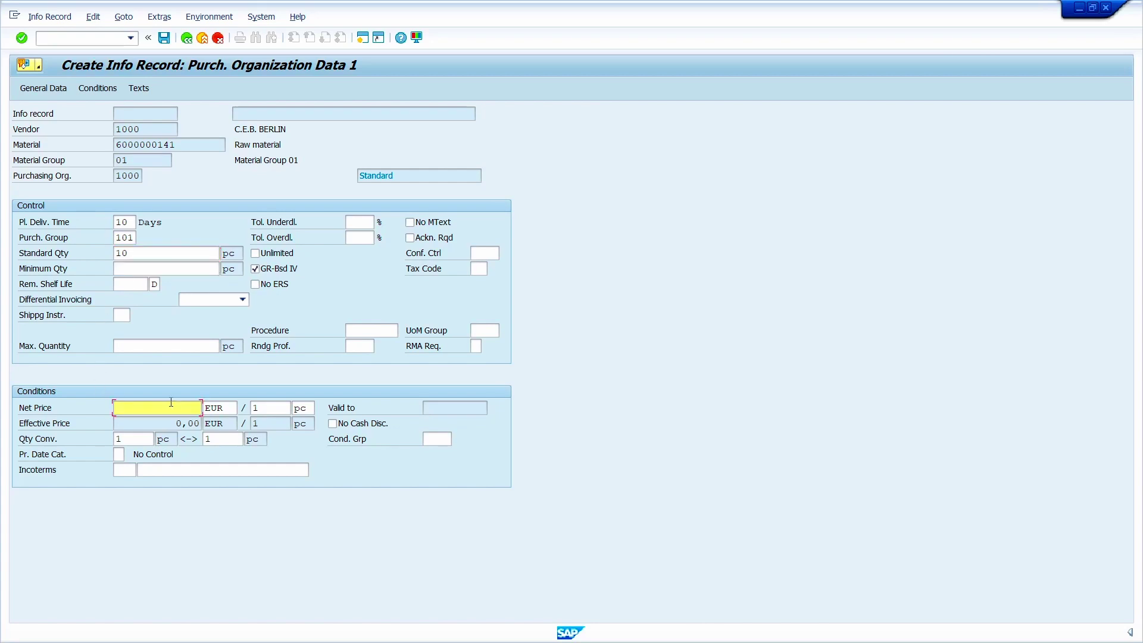
text(2)
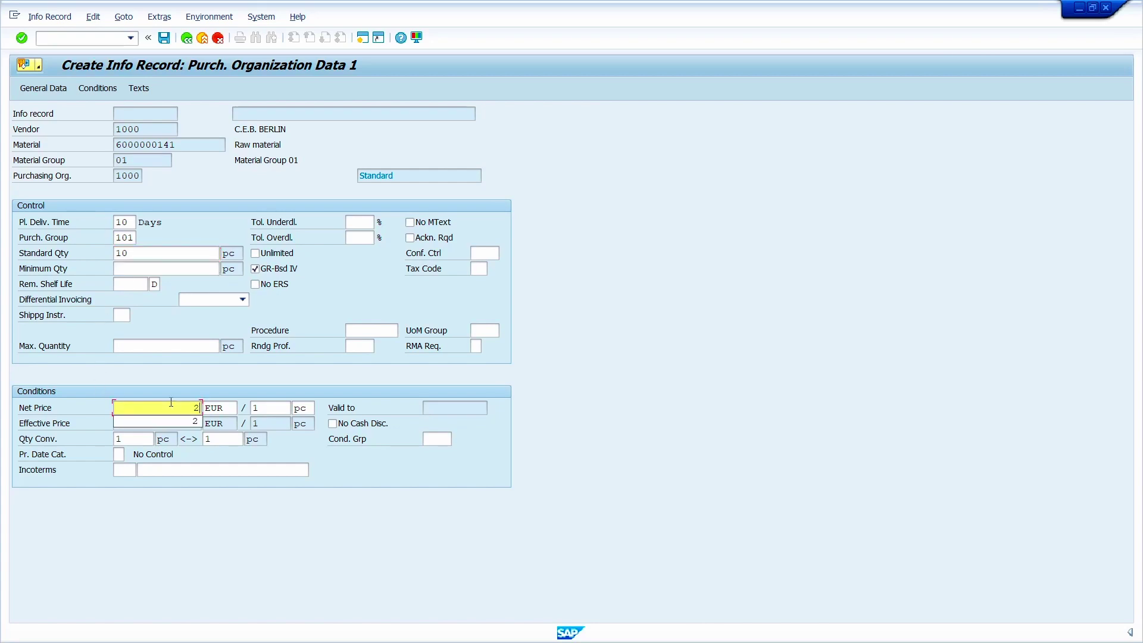
Leave the info record's quotation and text fields empty, save the record, and return to SAP Easy Access.
key(Return)
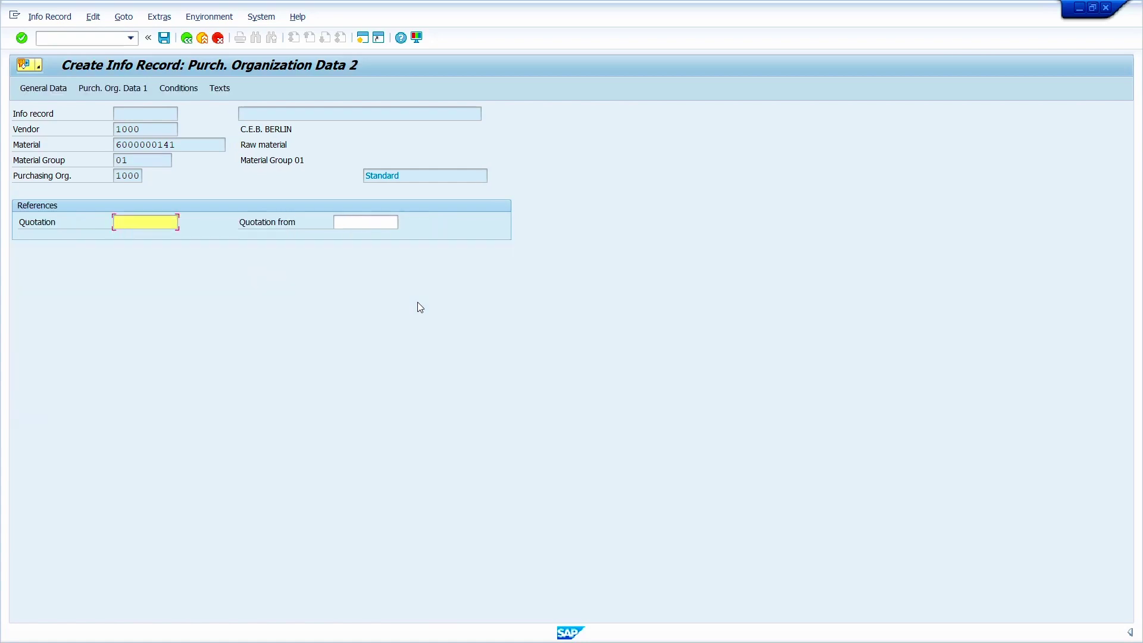
key(Return)
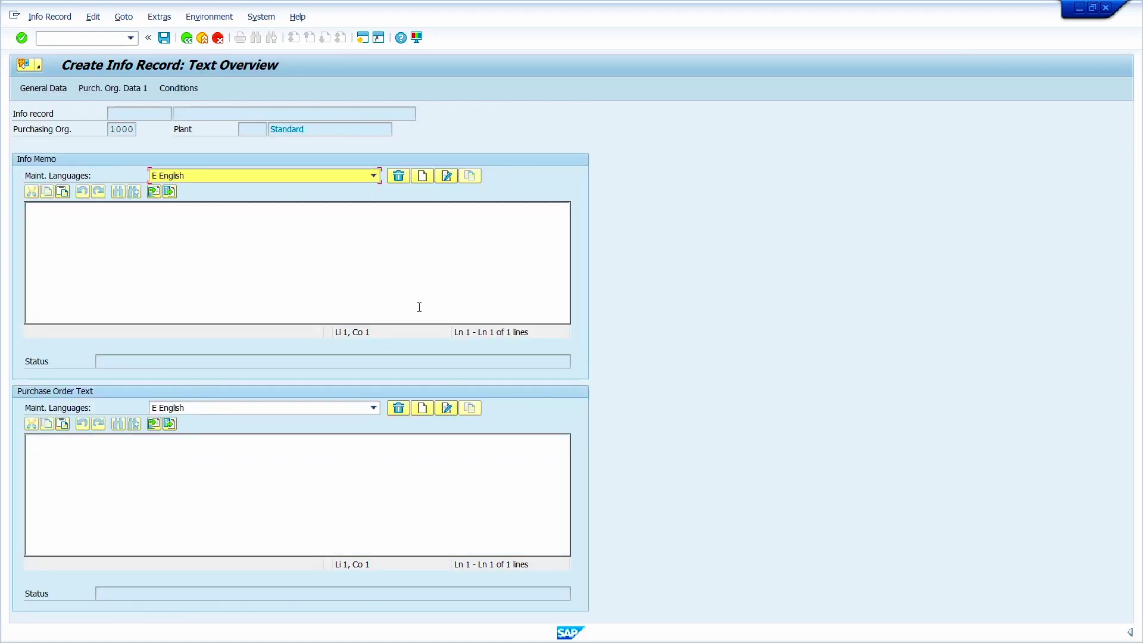
key(Return)
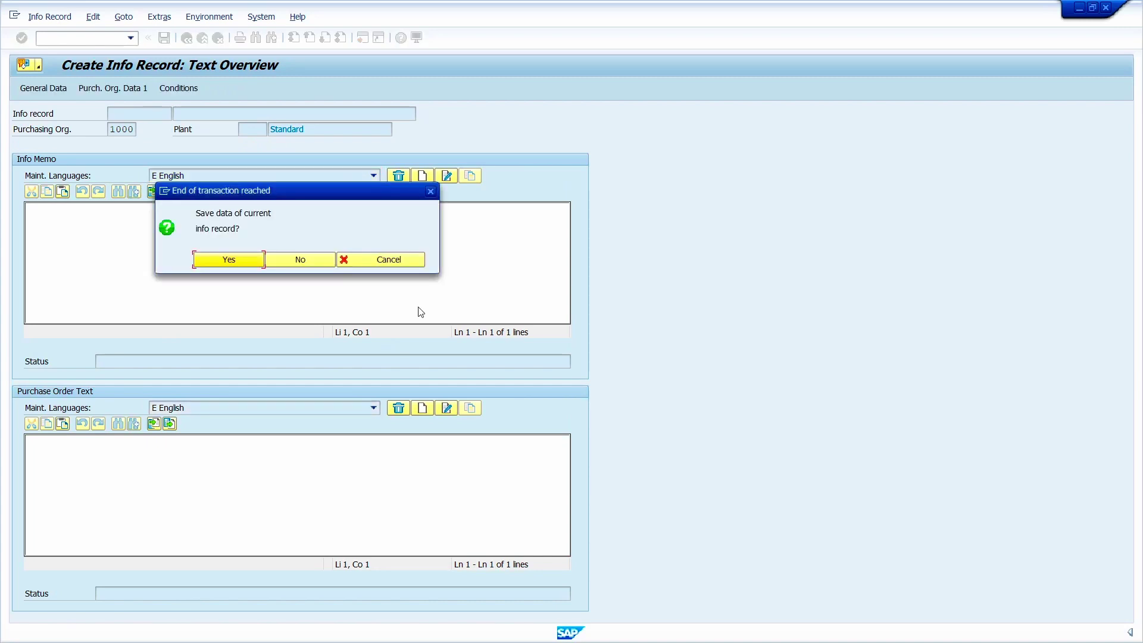
click(230, 260)
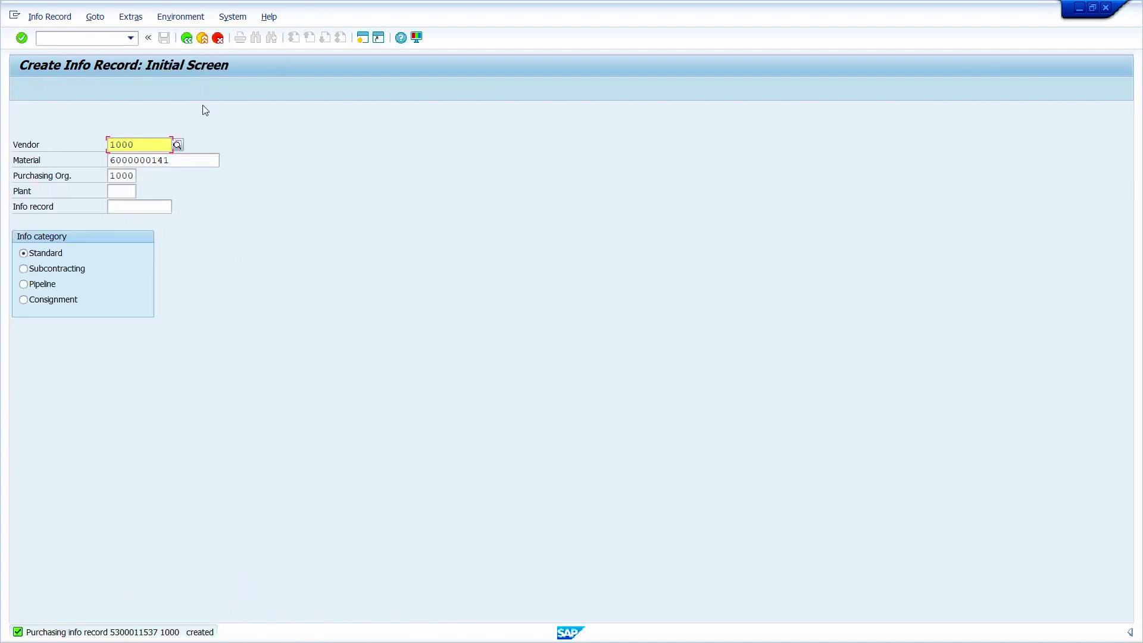
click(186, 40)
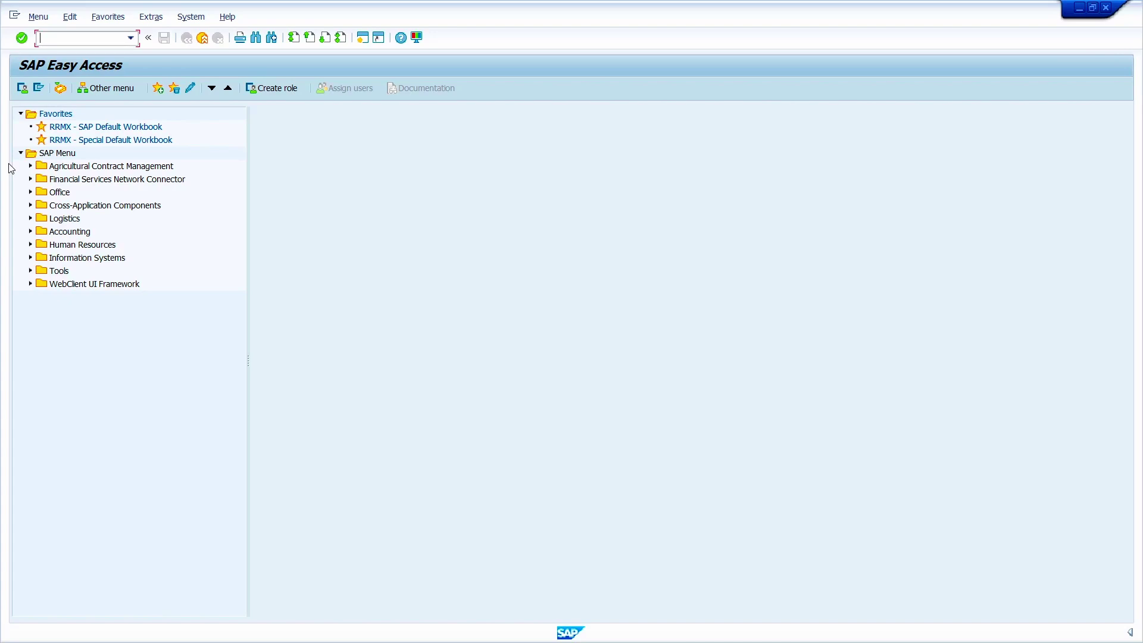
Open transaction MIGO and set it to A01 Goods Receipt with reference R10 Other.
text(migo)
key(Return)
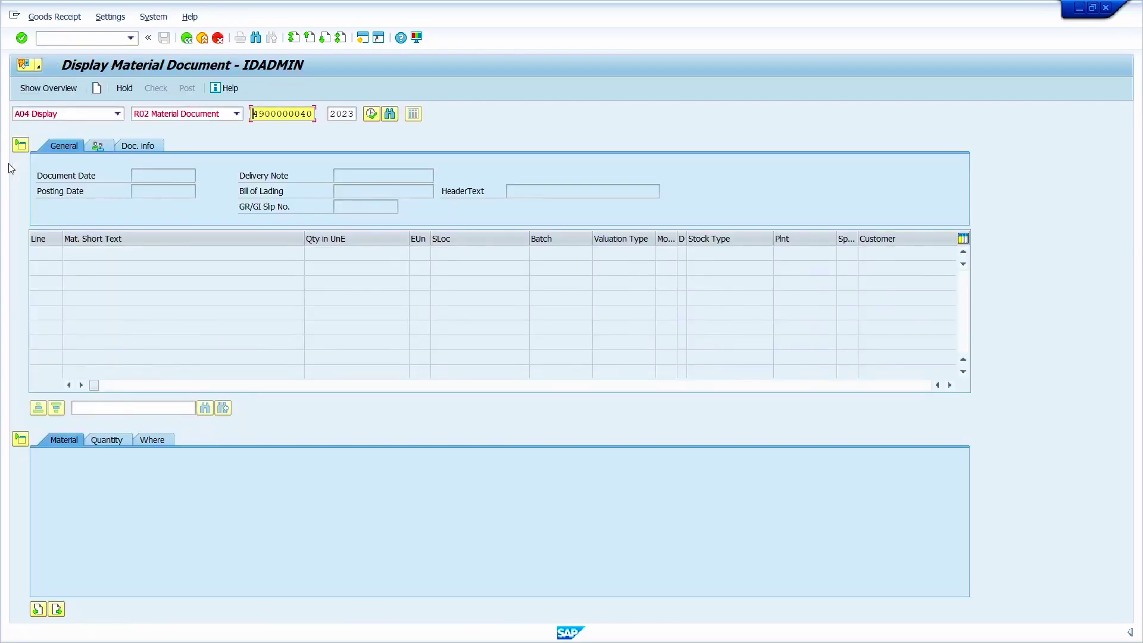
click(117, 113)
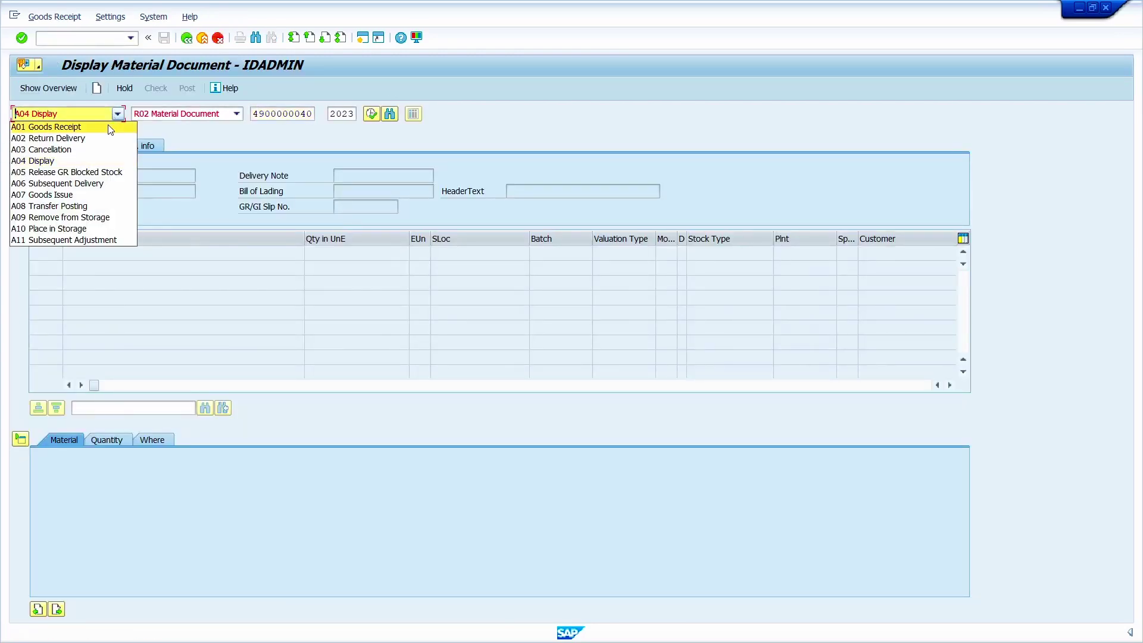
click(110, 125)
click(182, 114)
click(177, 222)
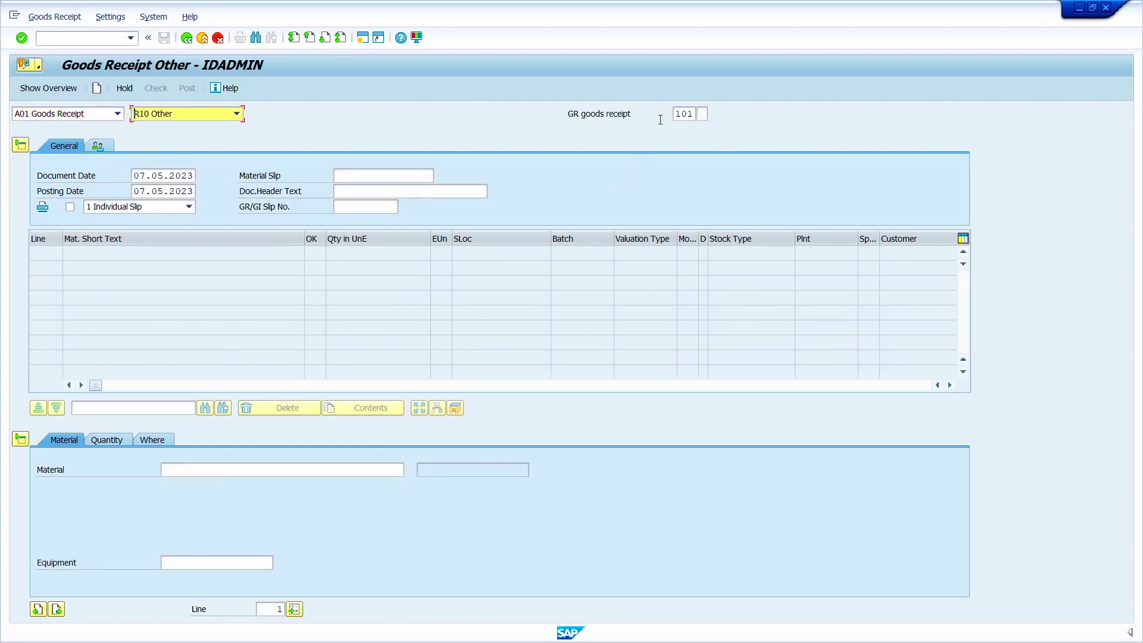
click(234, 469)
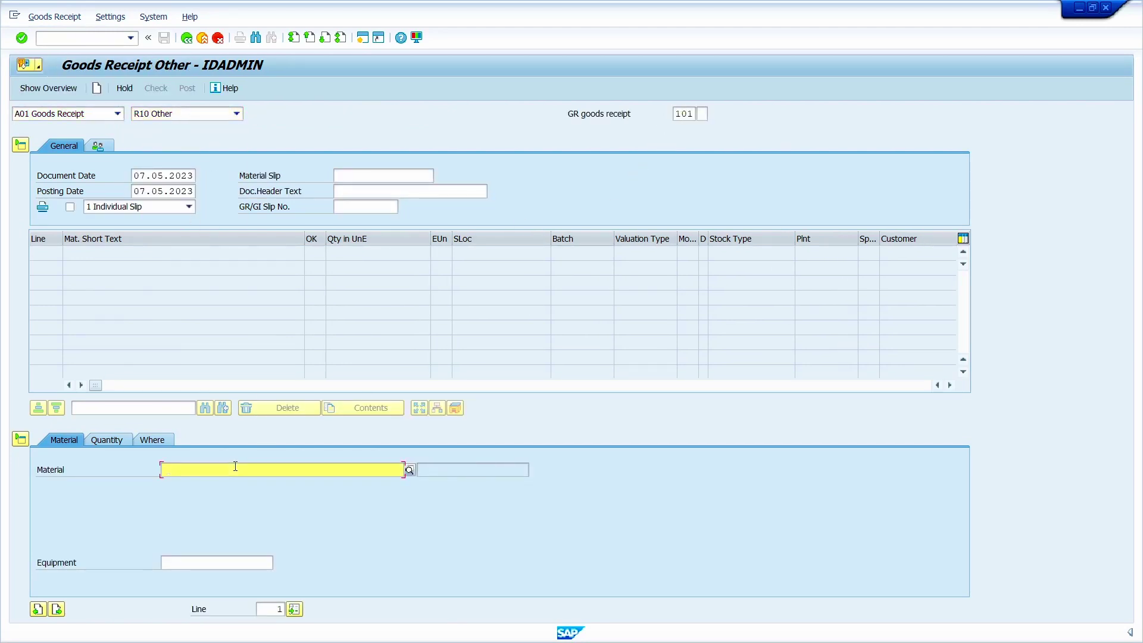
key(super+v)
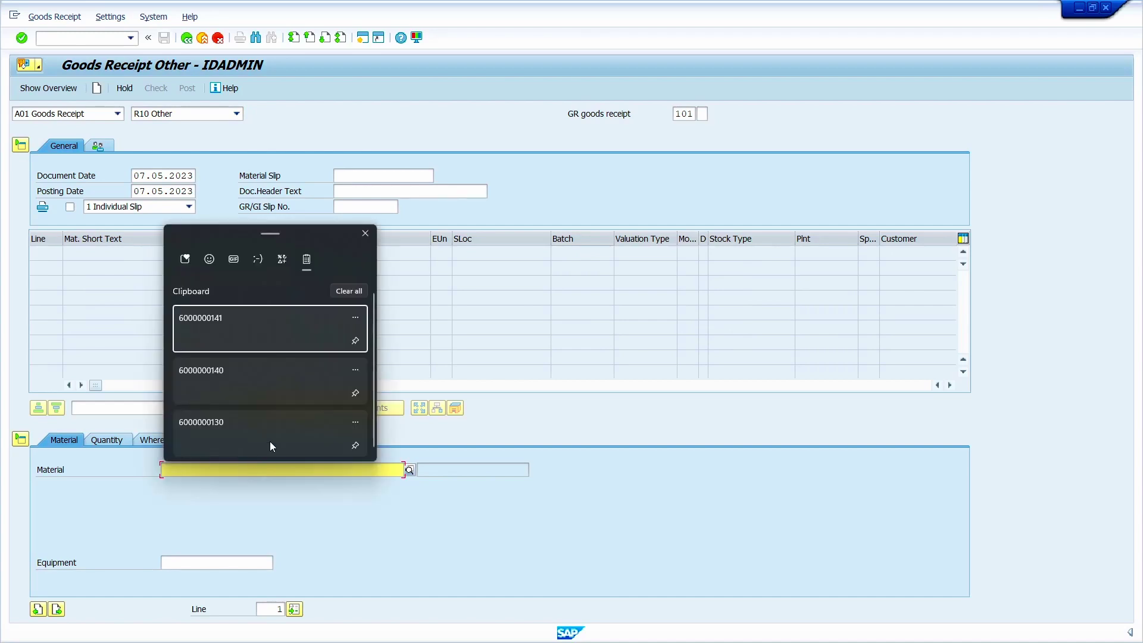
click(242, 323)
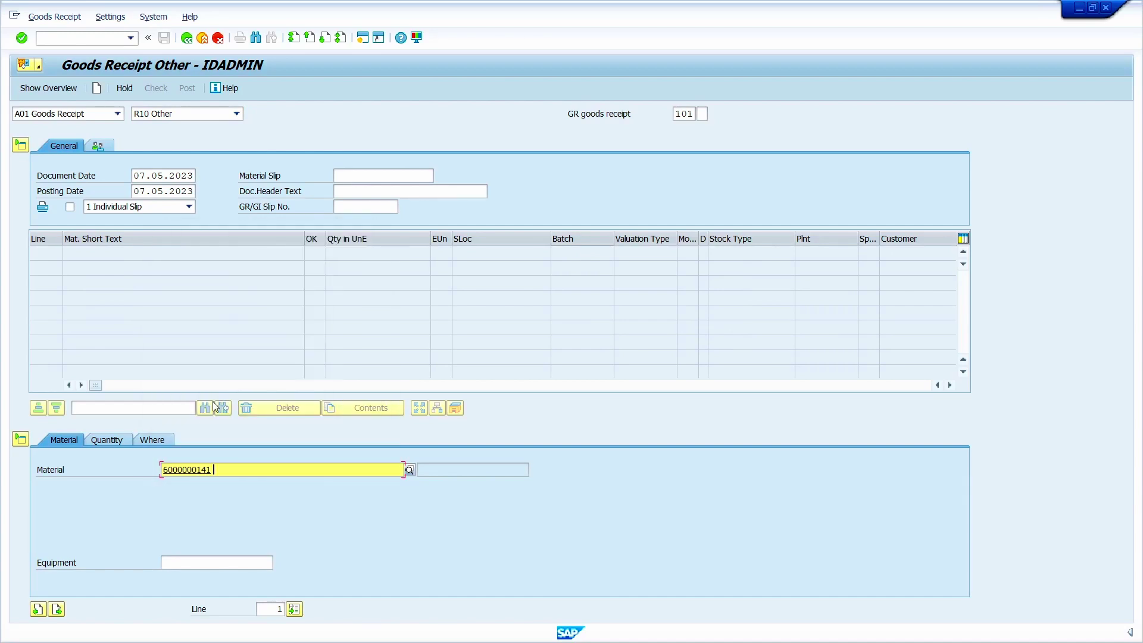
click(113, 441)
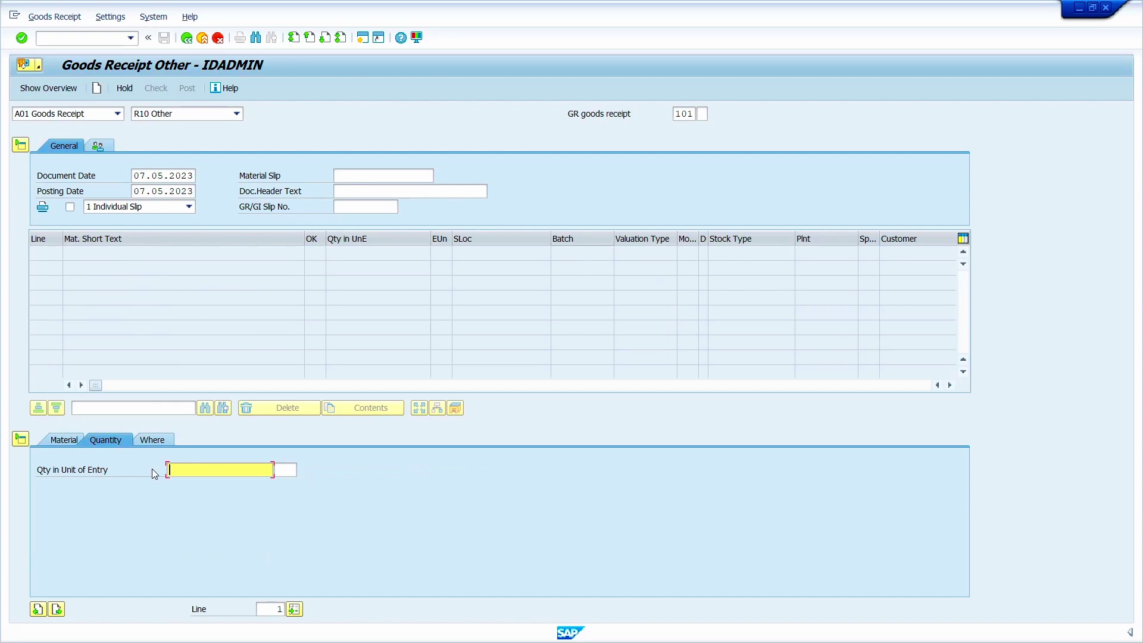
text(15)
key(Return)
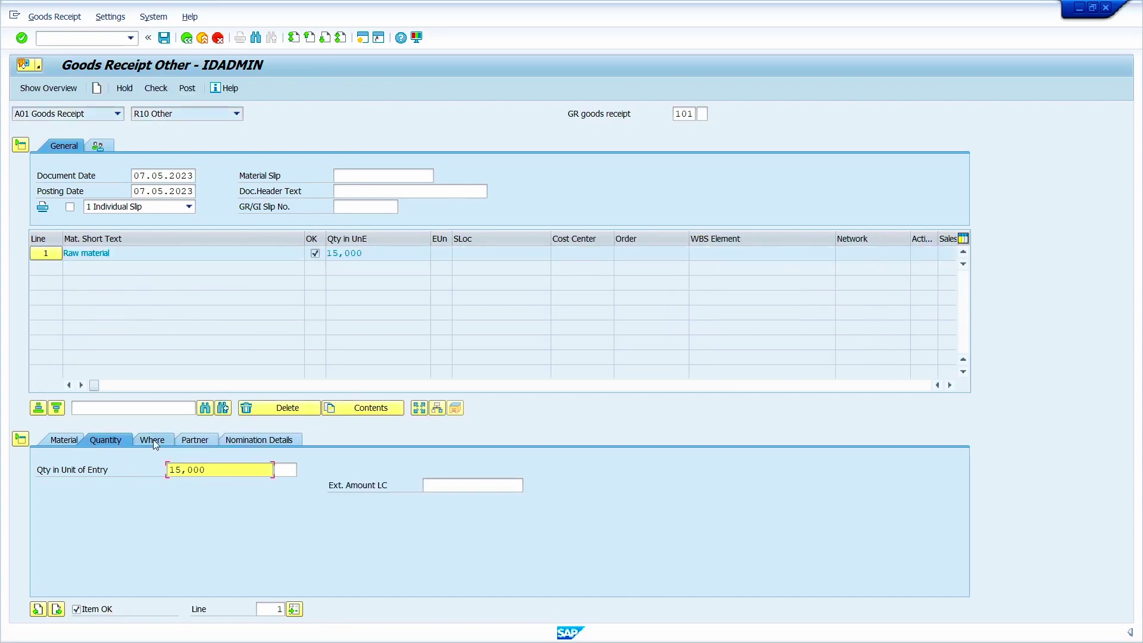
Set the goods receipt item's plant to 1000 and its storage location to 0001.
click(152, 441)
click(238, 500)
text(1)
click(205, 515)
click(201, 515)
text(0)
click(203, 529)
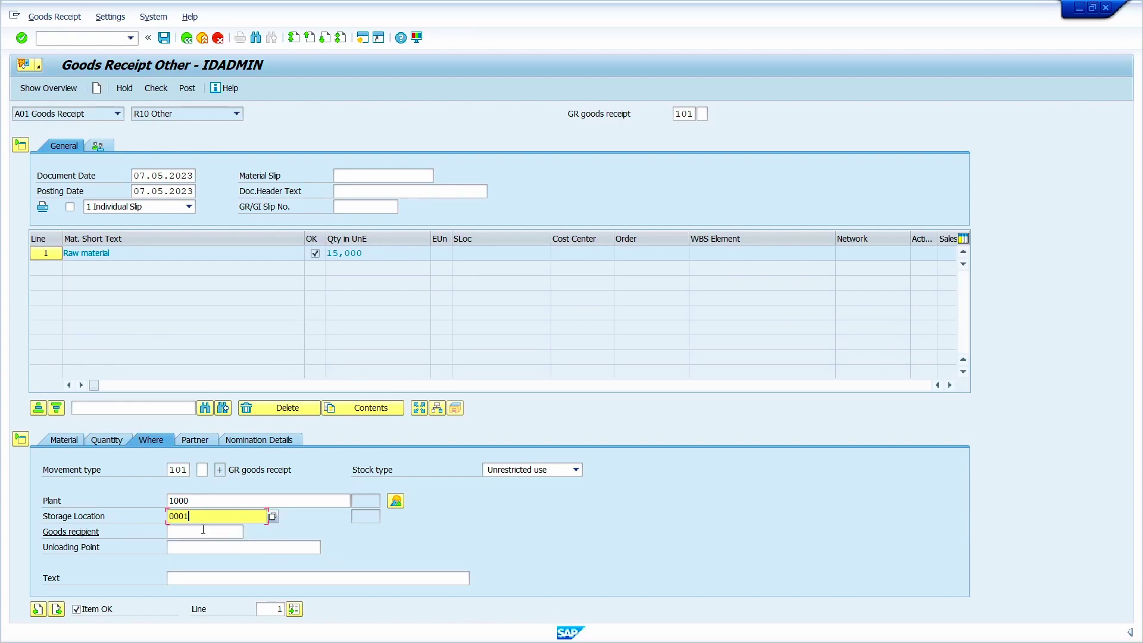
Assign C.E.B. BERLIN as the item's vendor, and check and post the goods receipt.
click(201, 445)
text(1)
click(212, 480)
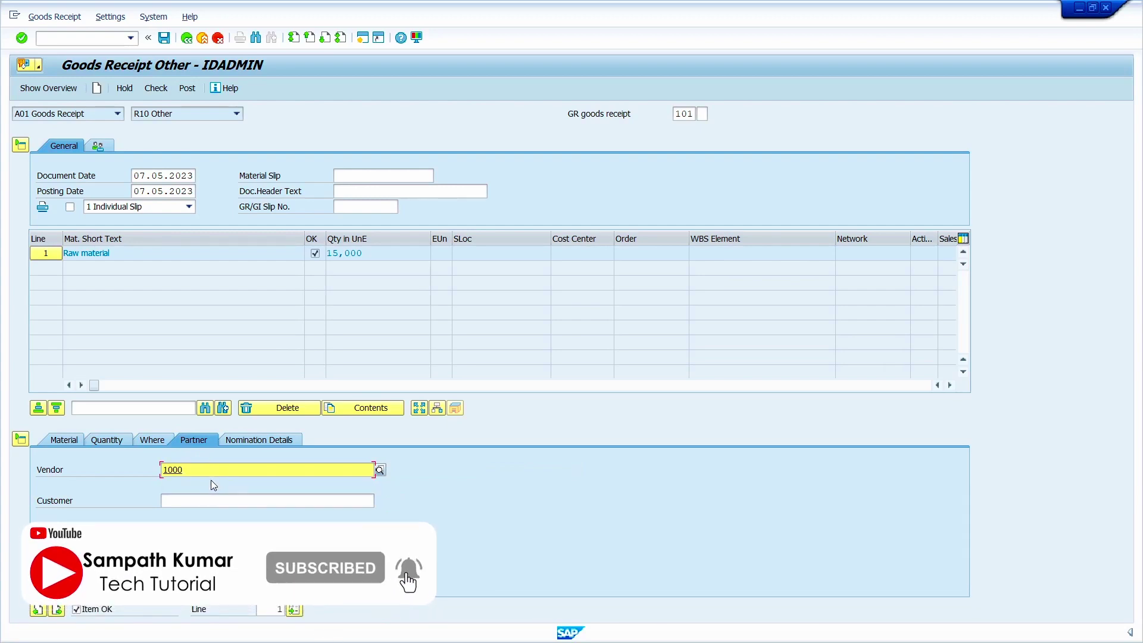
key(Return)
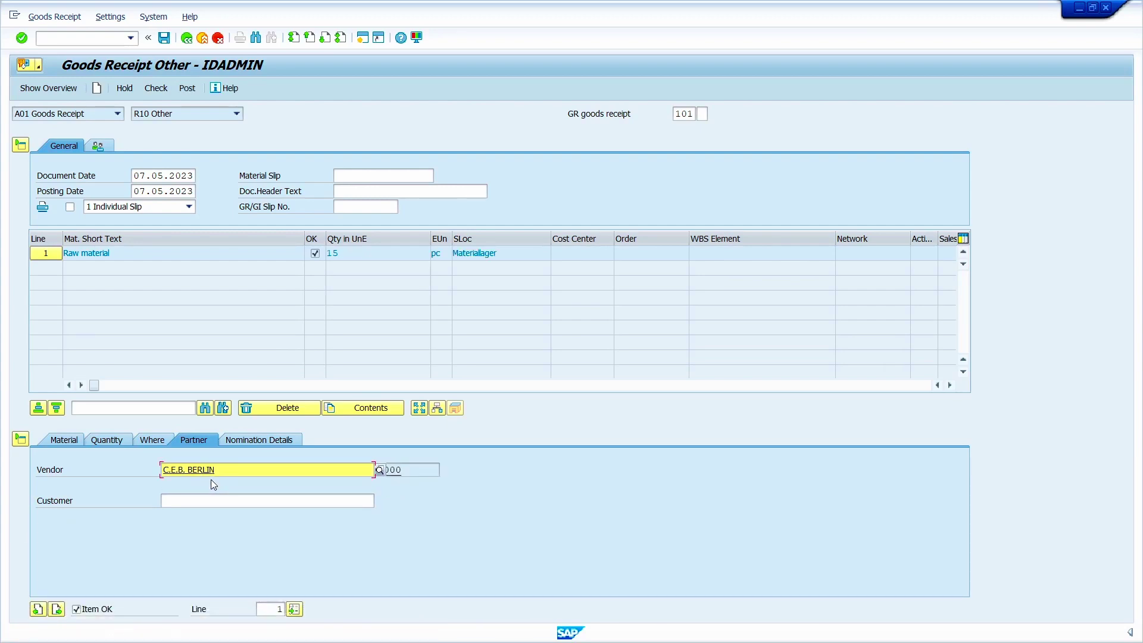
click(162, 94)
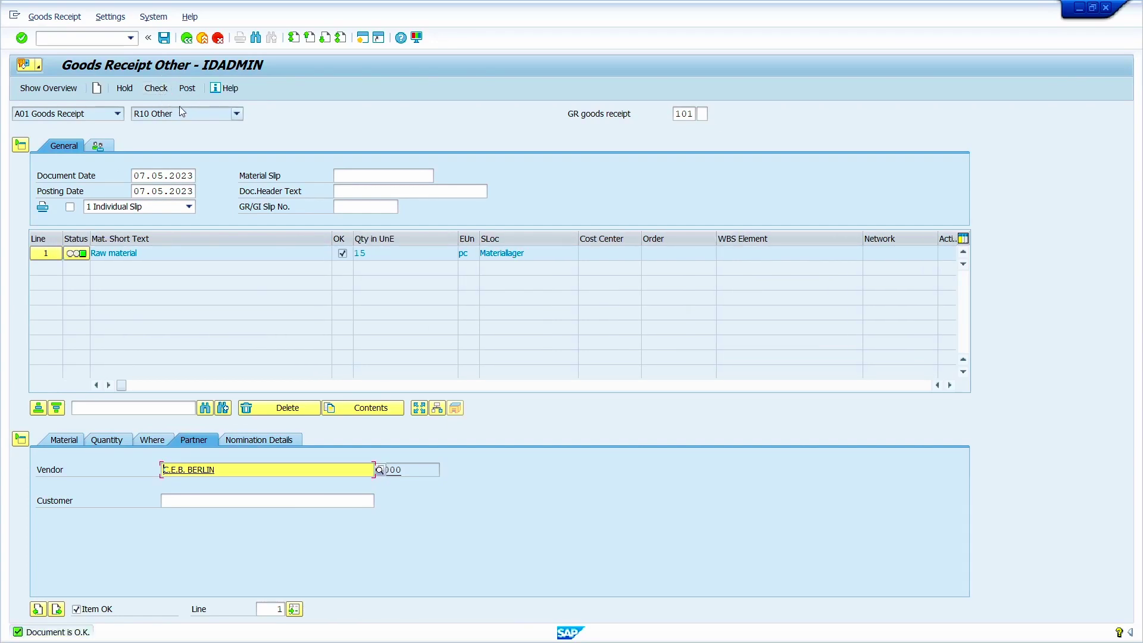
click(186, 92)
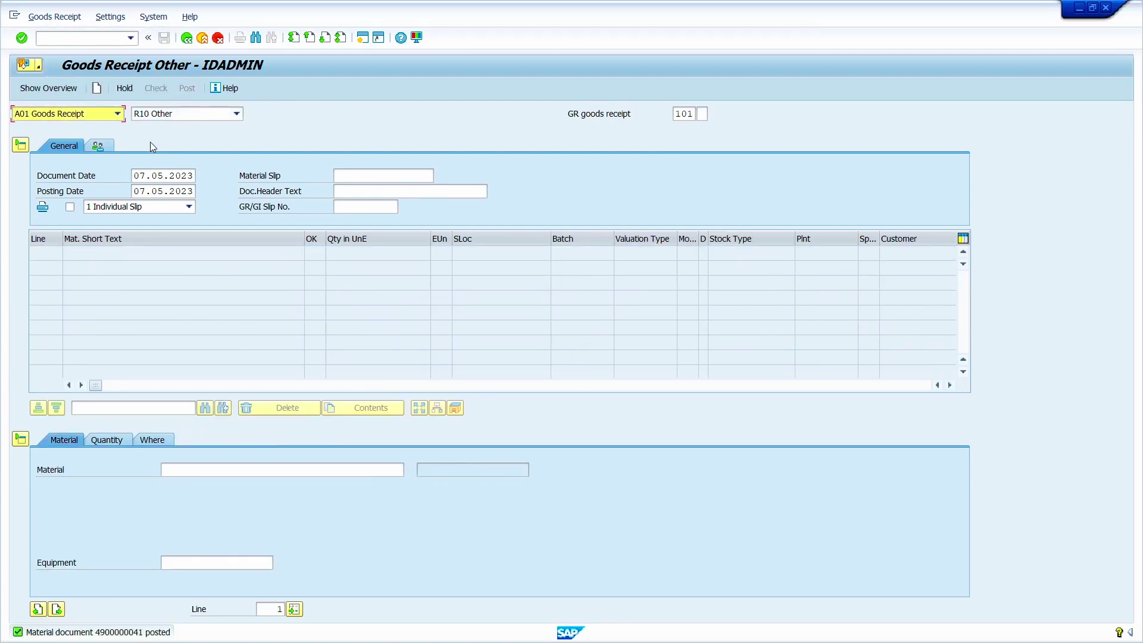
Display the posted material document in MIGO and open the purchase order referenced in its Purchase Order Data.
click(97, 119)
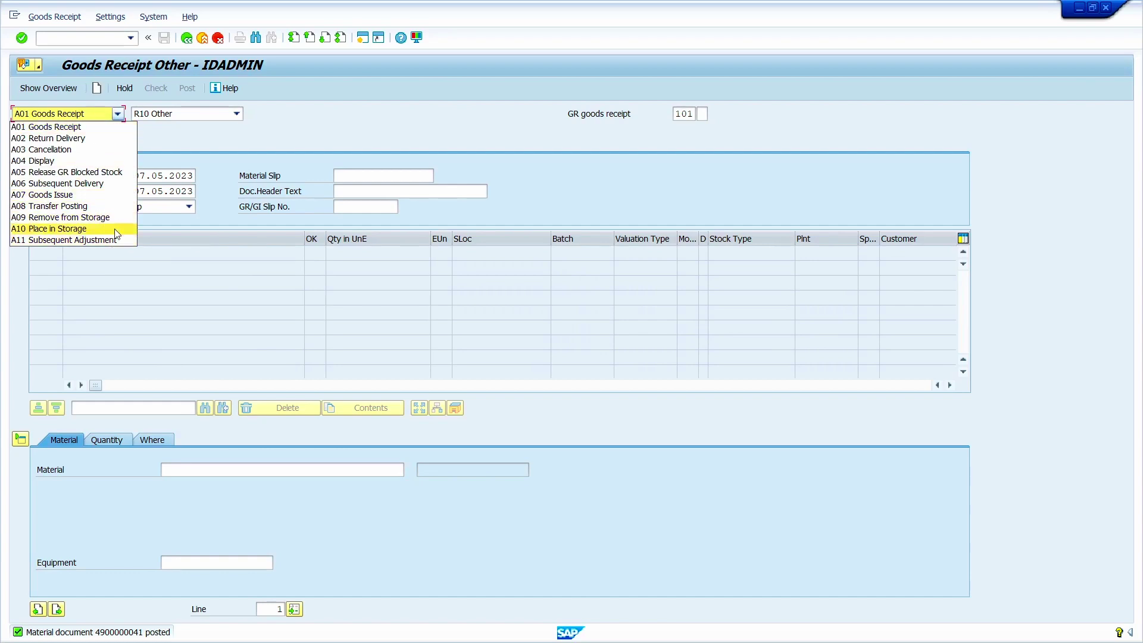
click(113, 163)
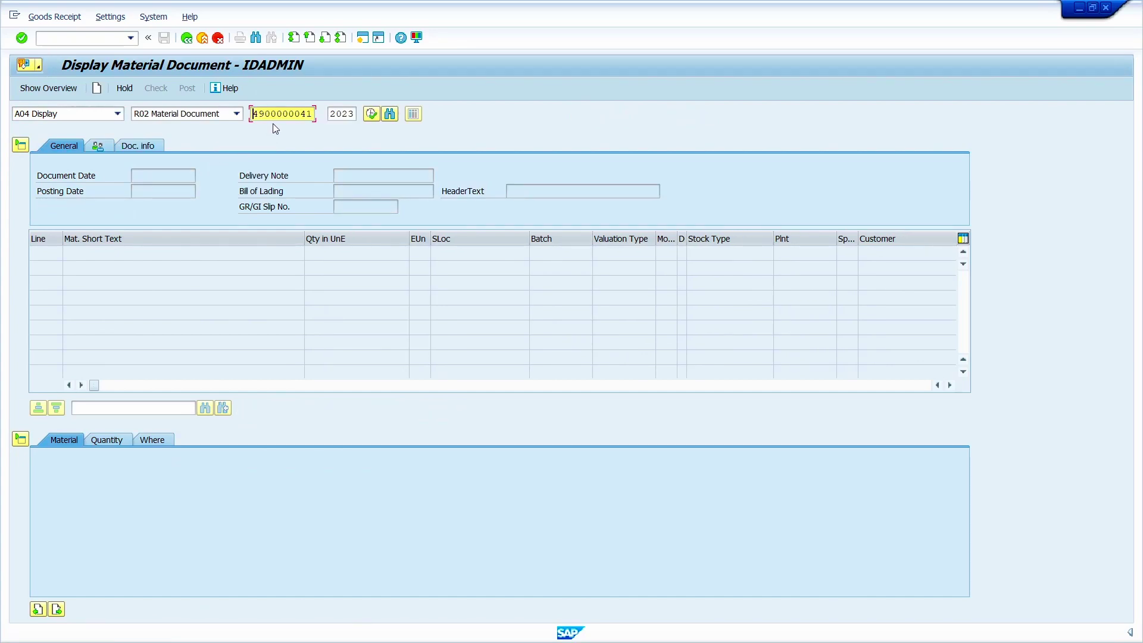
key(Return)
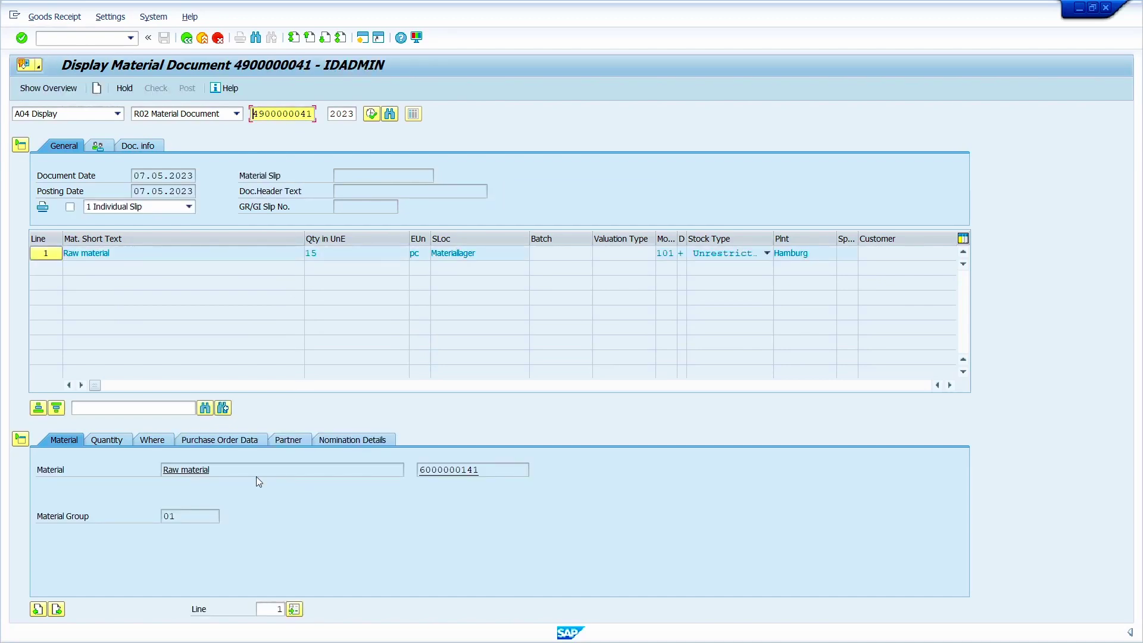
click(205, 441)
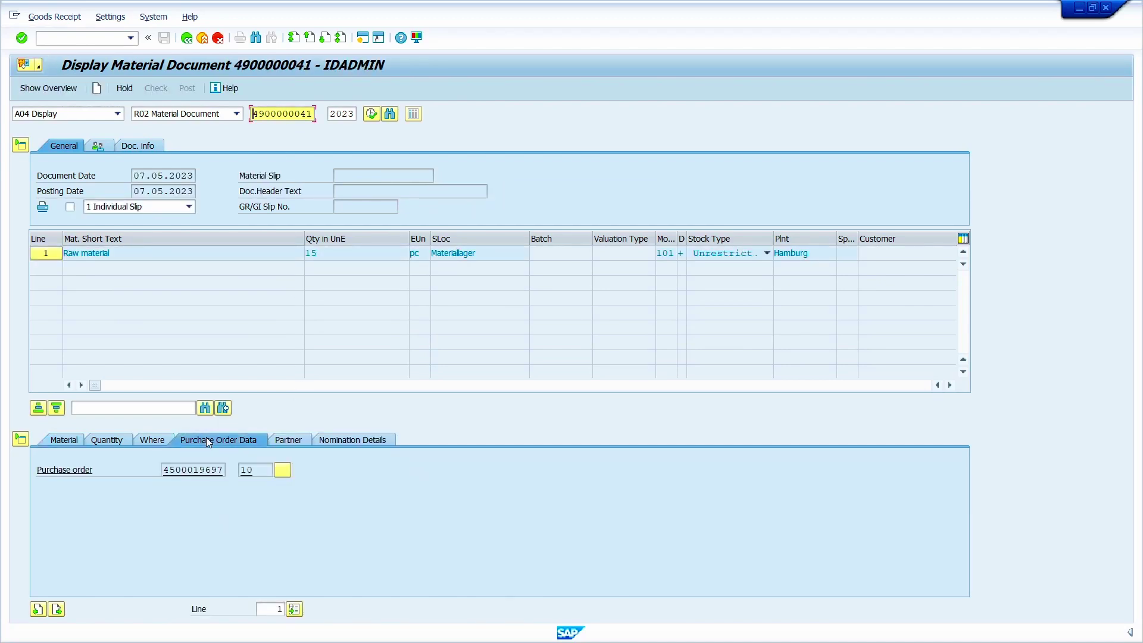
double_click(191, 469)
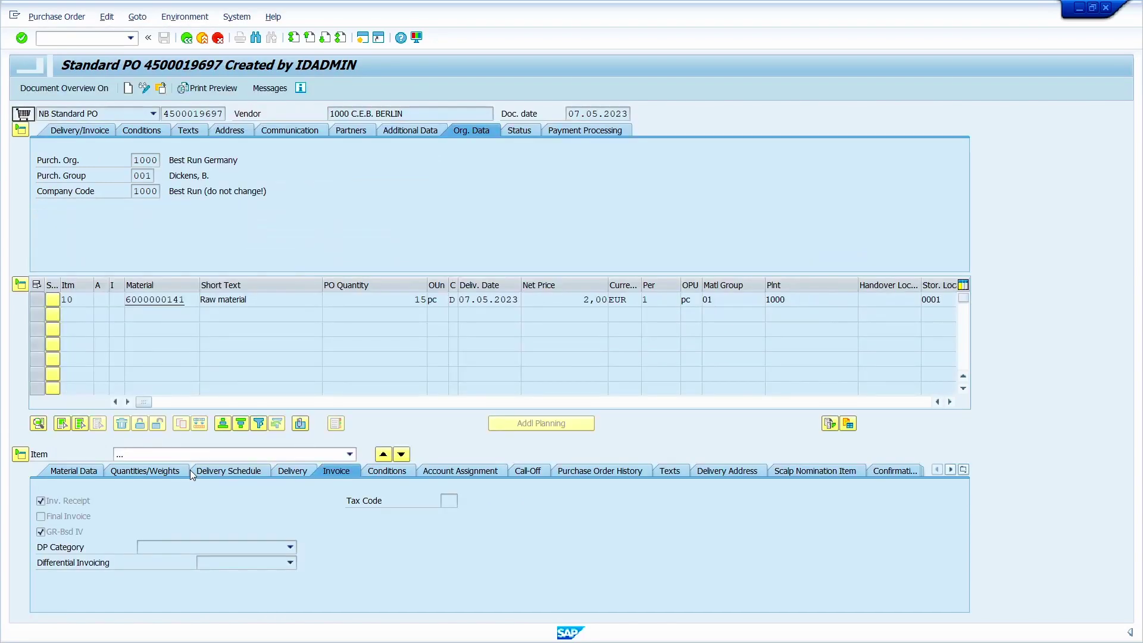